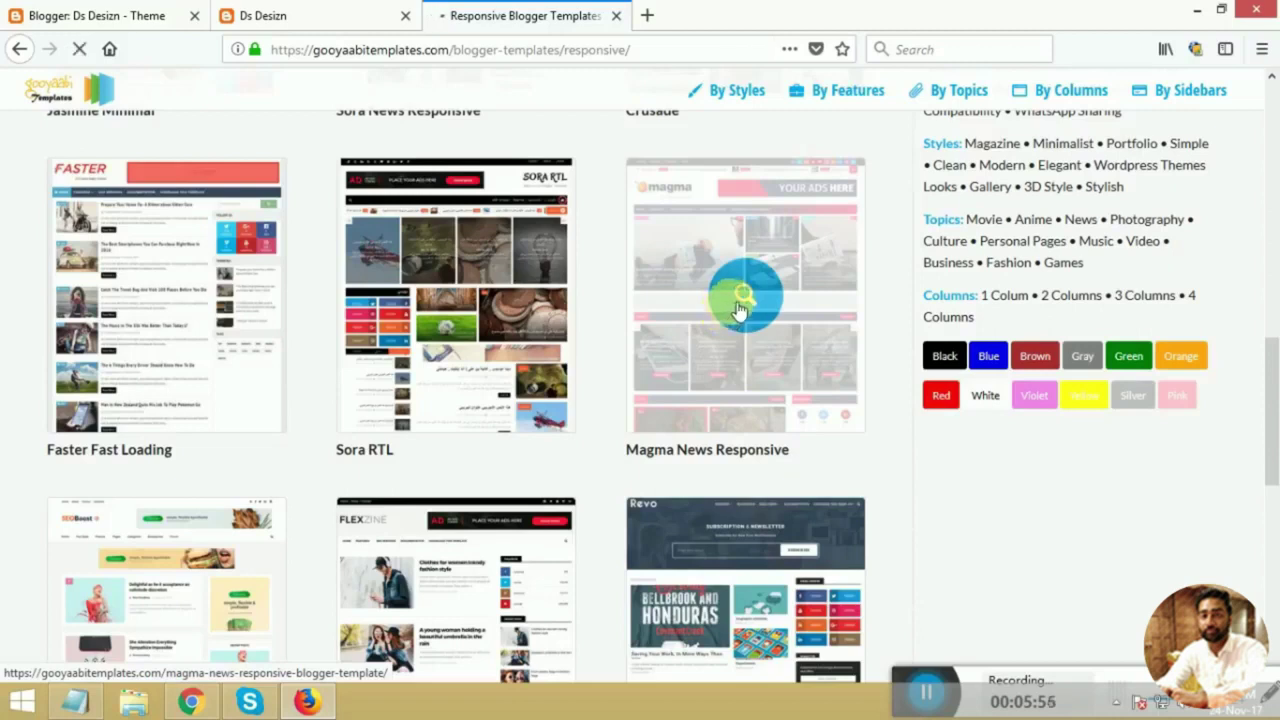
# Step: Open the live preview of the Magma News Responsive template and examine its layout from header to footer
pyautogui.scroll(-5, 9, 443)
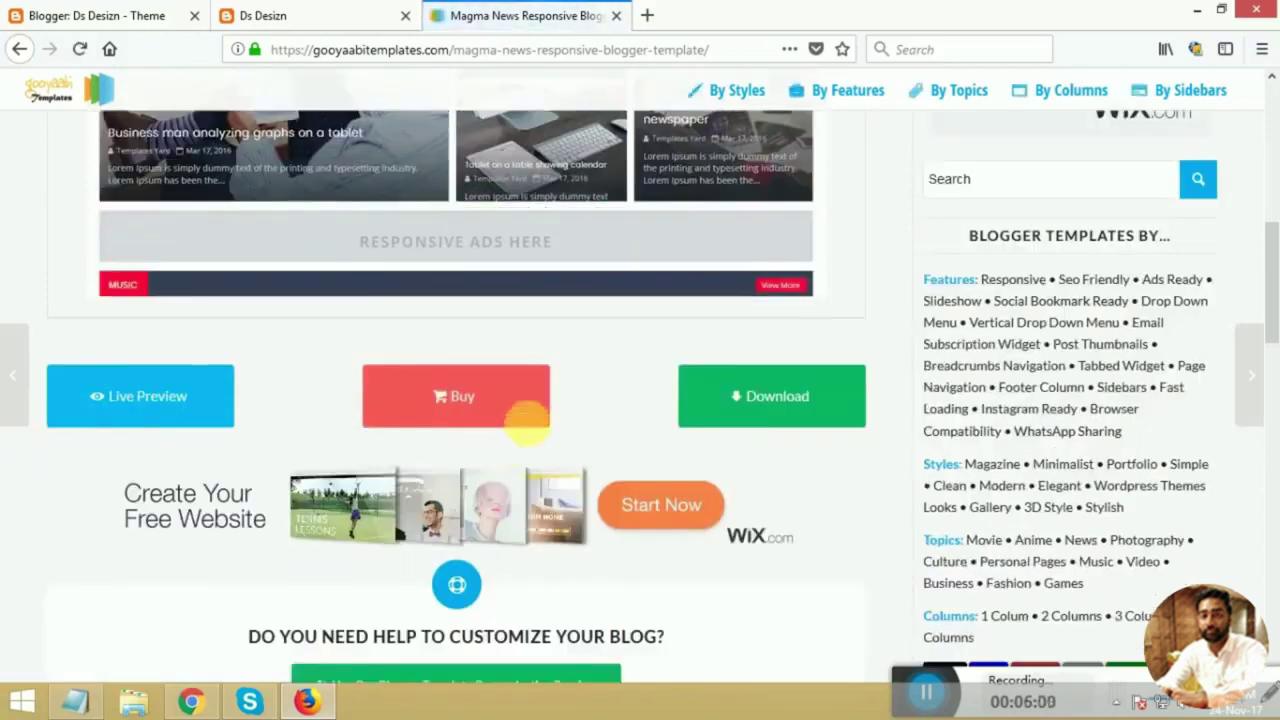
pyautogui.click(158, 402)
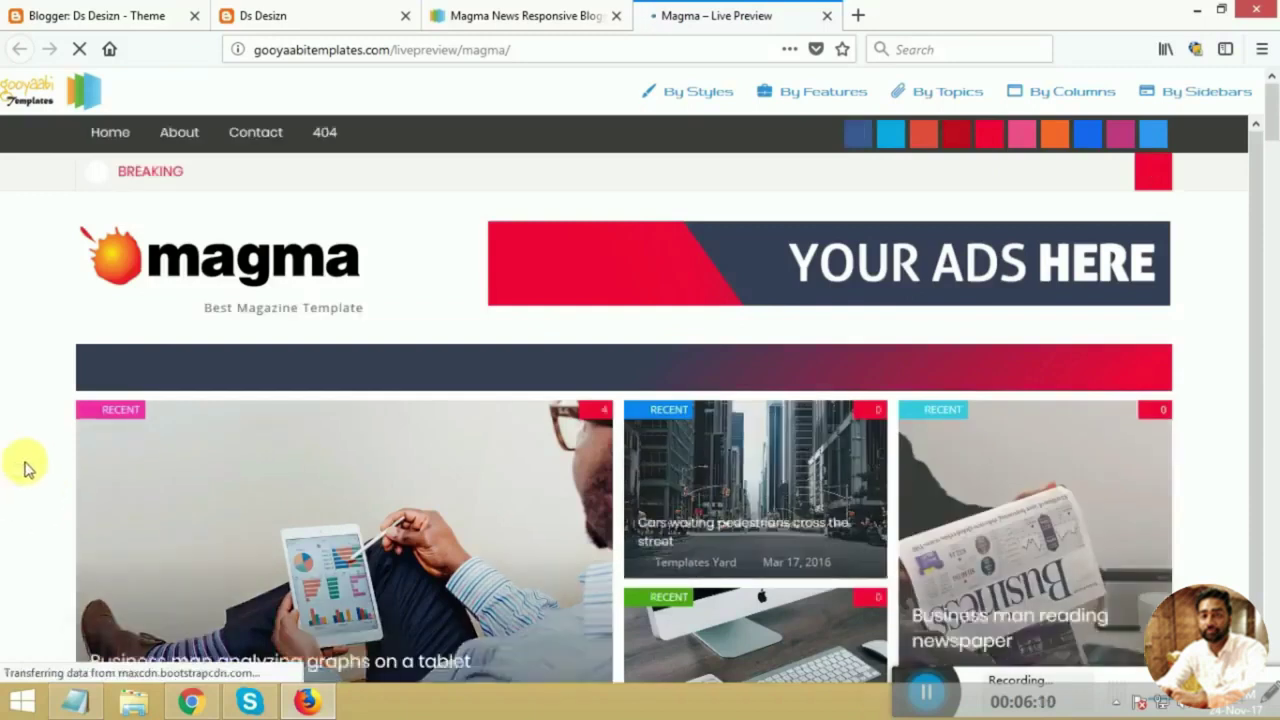
pyautogui.scroll(-4, 166, 440)
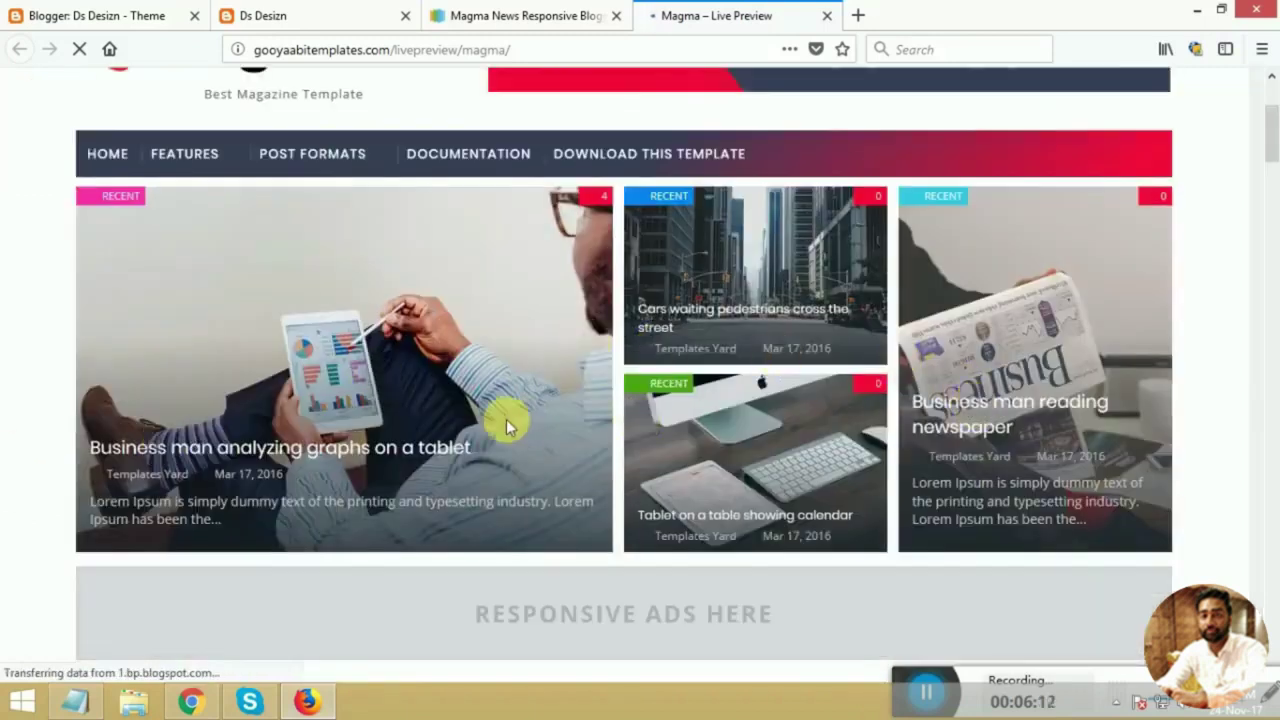
pyautogui.scroll(-2, 442, 432)
pyautogui.scroll(2, 603, 500)
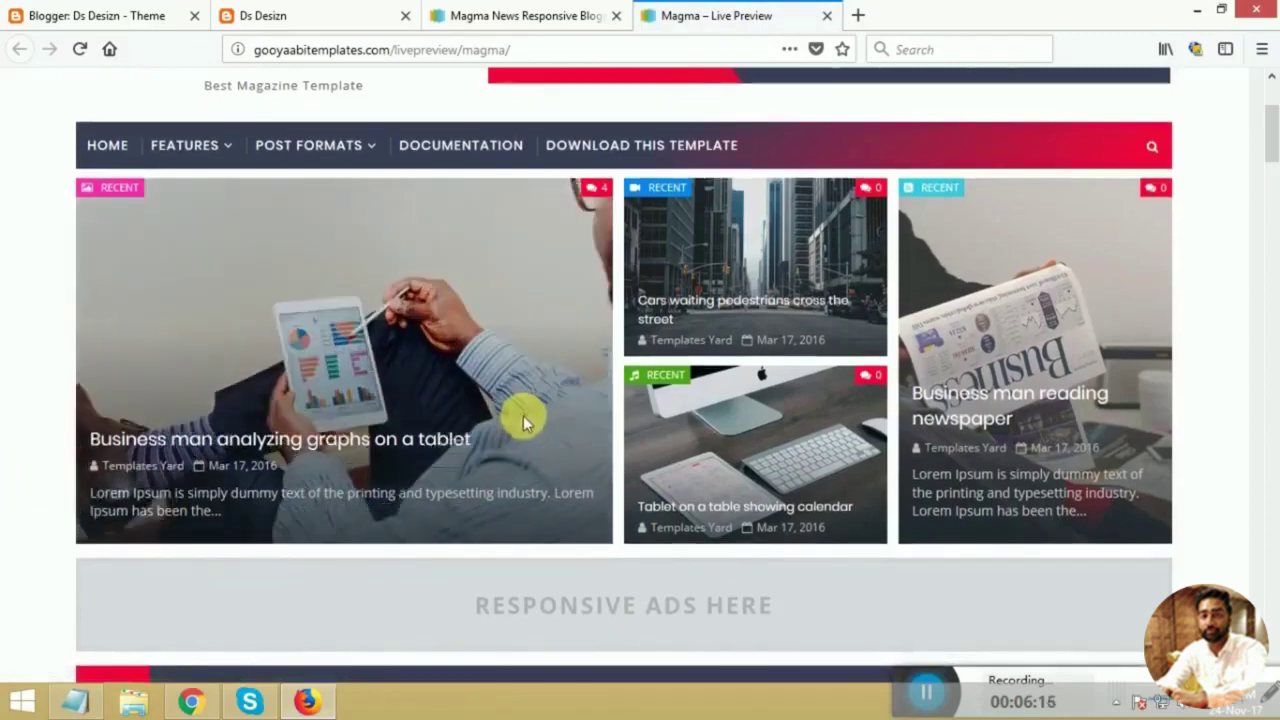
pyautogui.scroll(-10, 523, 415)
pyautogui.scroll(-20, 28, 462)
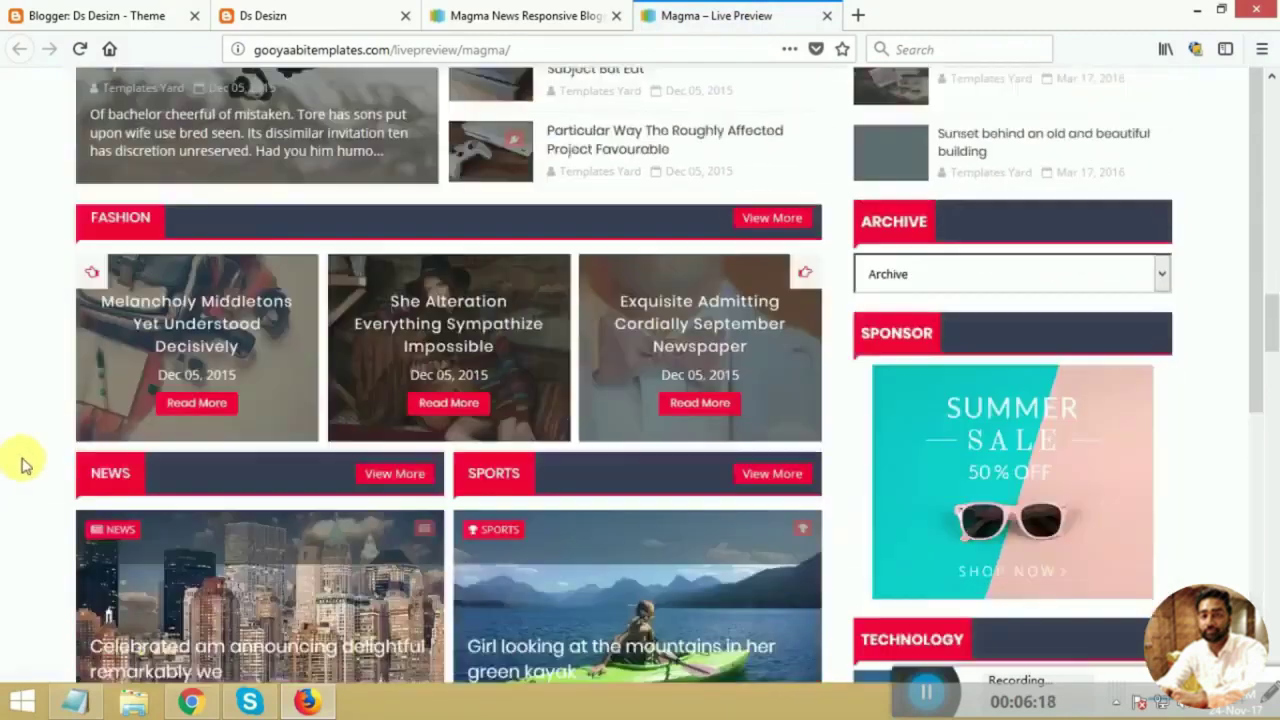
pyautogui.scroll(-20, 28, 462)
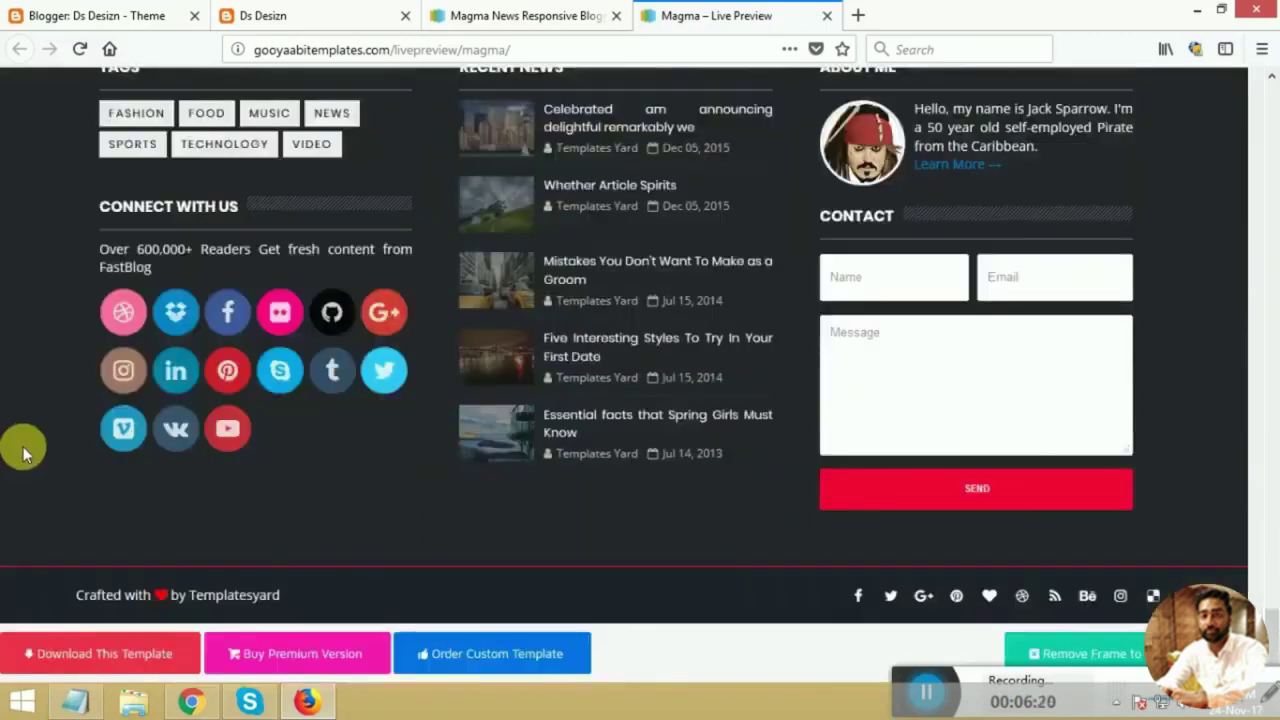
# Step: Download Magma-News-Responsive.zip from the template page, saving the file, and open the folder that contains it
pyautogui.click(525, 15)
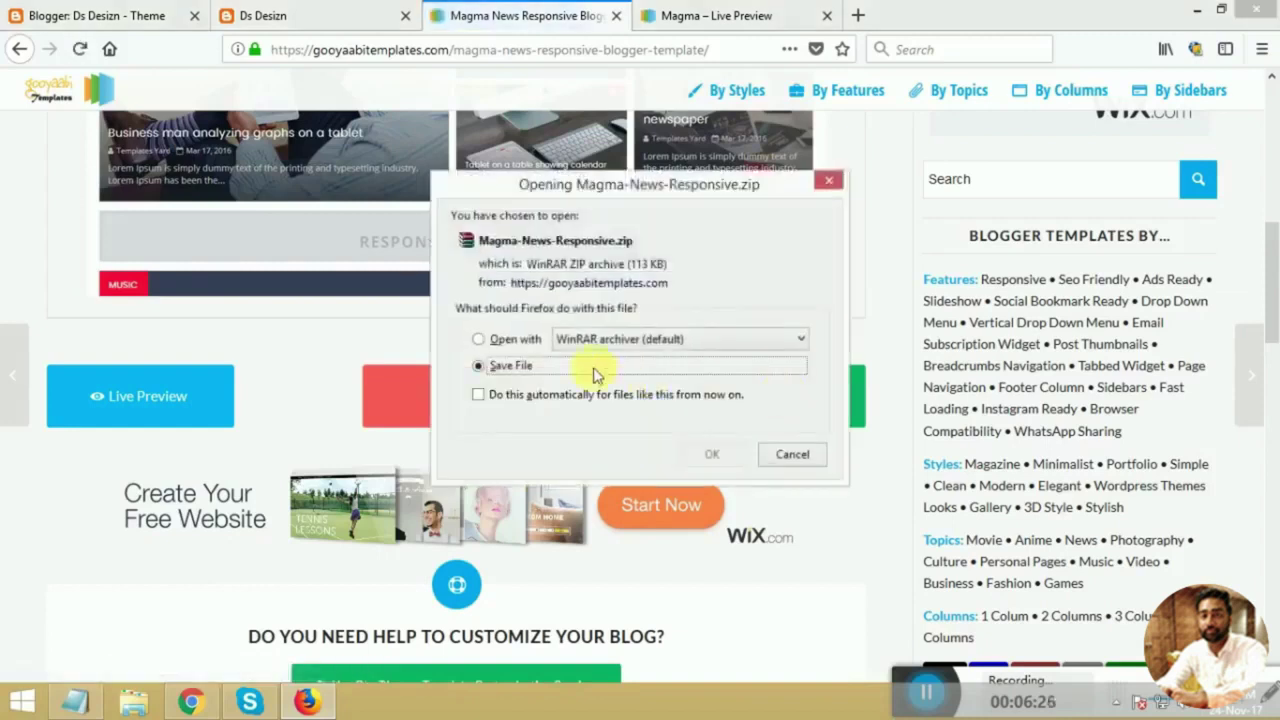
pyautogui.click(699, 455)
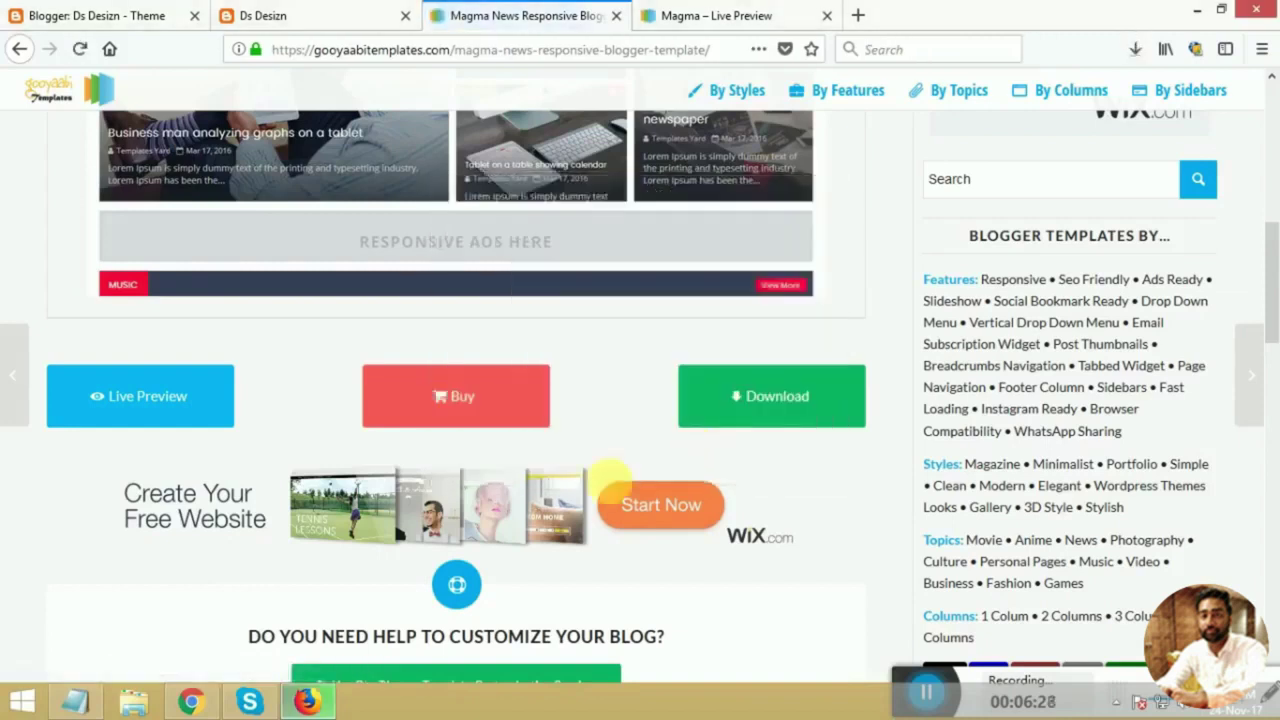
pyautogui.click(1134, 52)
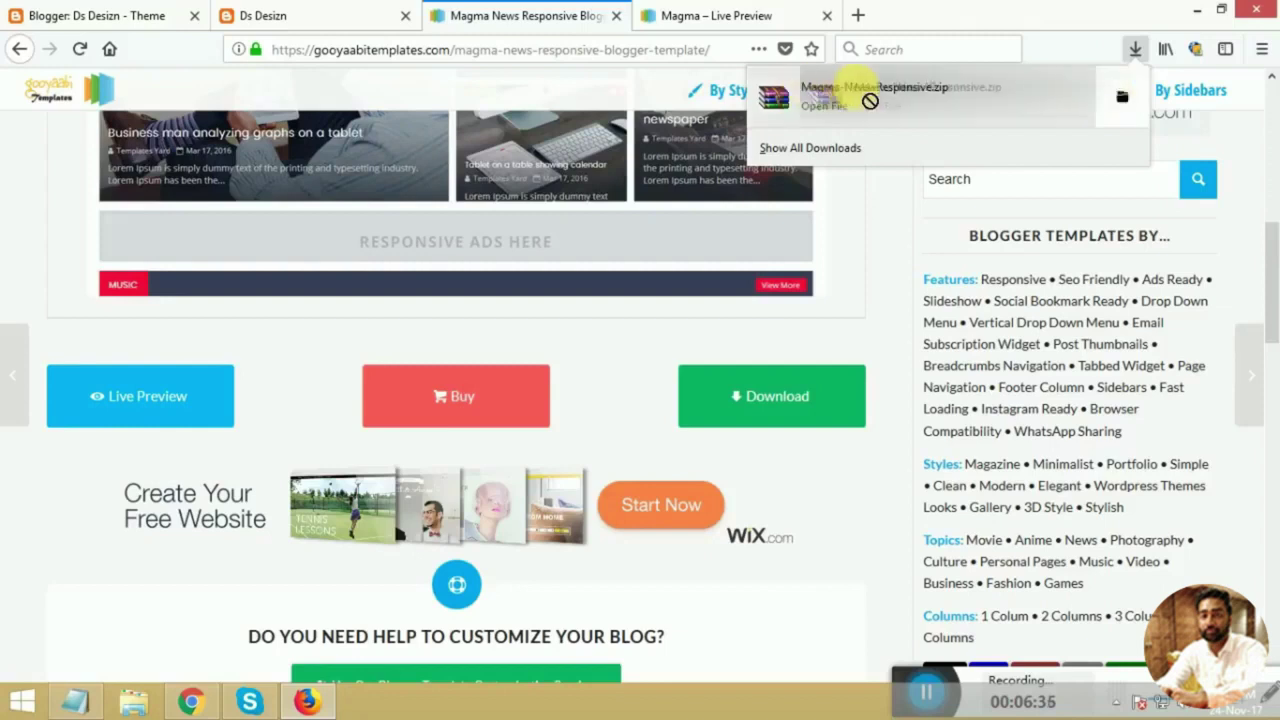
pyautogui.click(1123, 100)
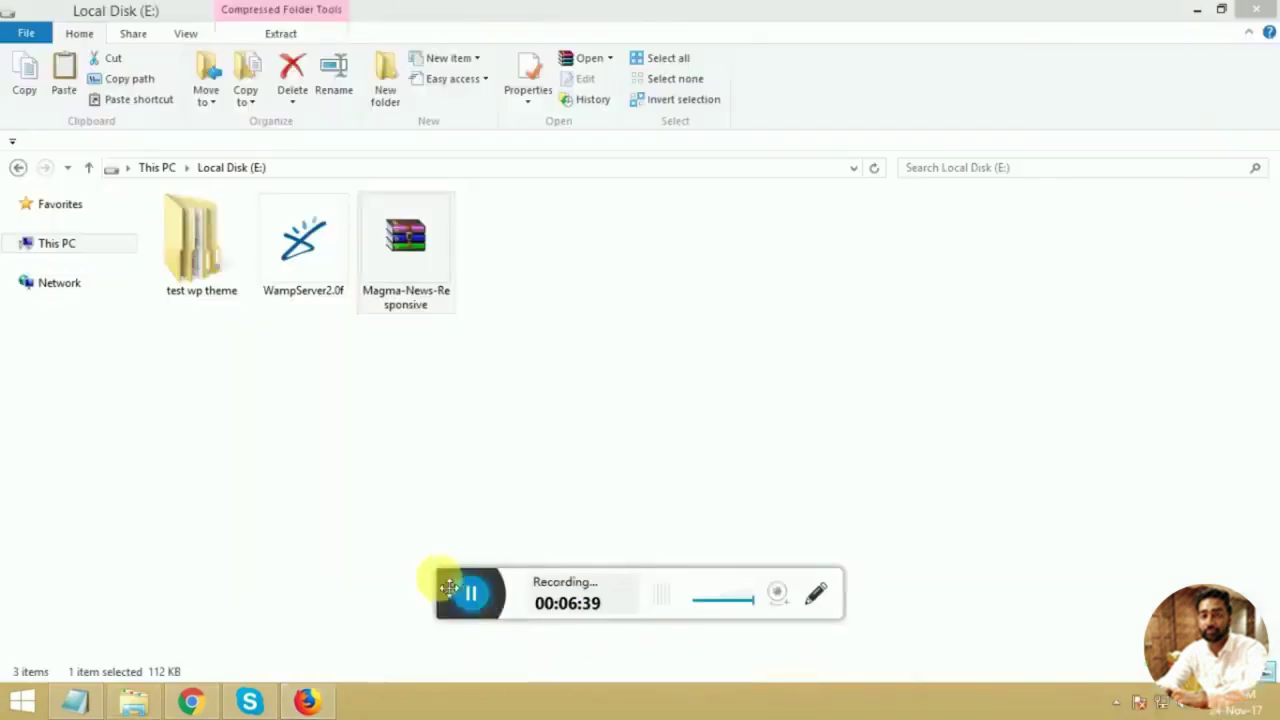
# Step: Extract the Magma-News-Responsive archive into its own folder on Local Disk (E:) and open that folder
pyautogui.moveTo(449, 588); pyautogui.dragTo(869, 688)
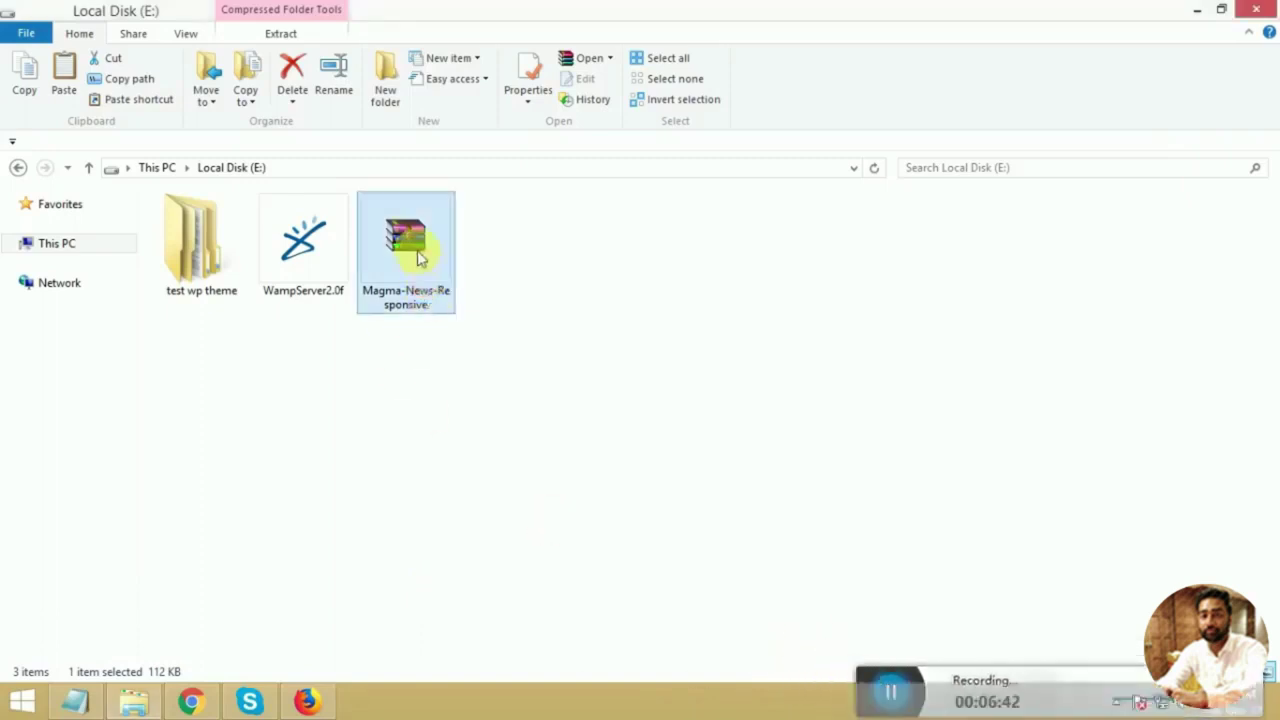
pyautogui.rightClick(419, 262)
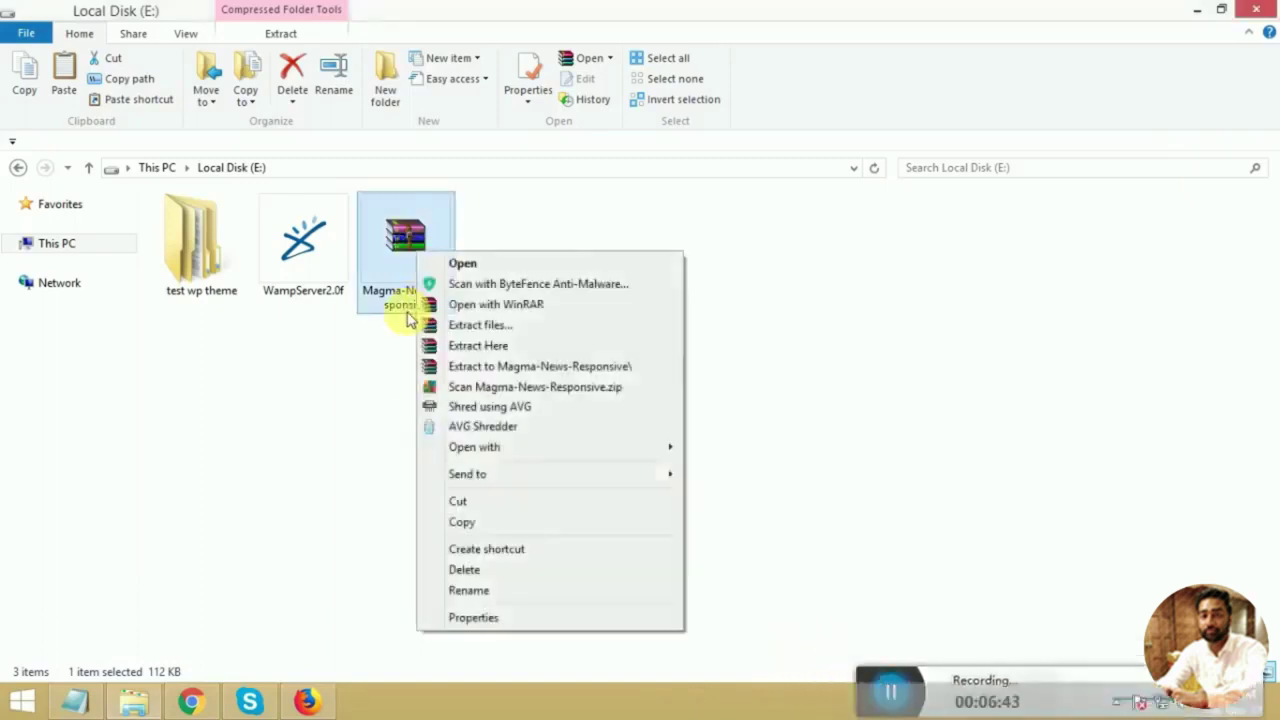
pyautogui.click(490, 368)
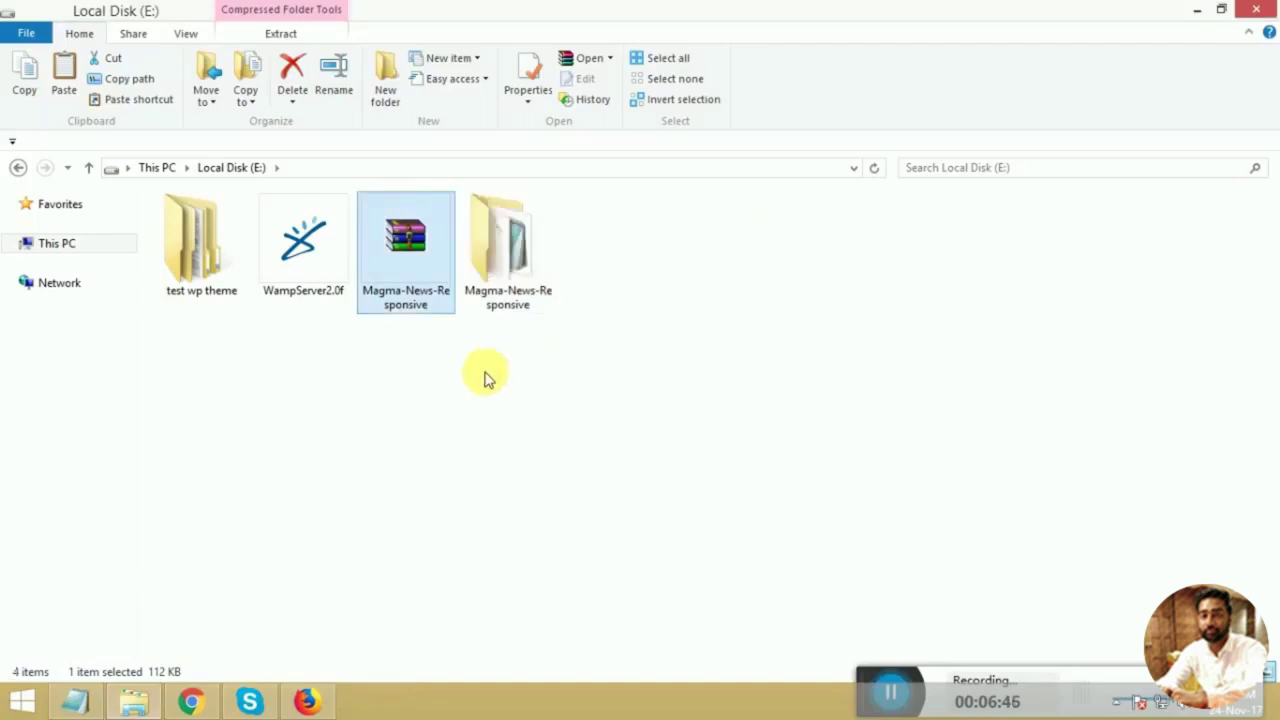
pyautogui.doubleClick(491, 271)
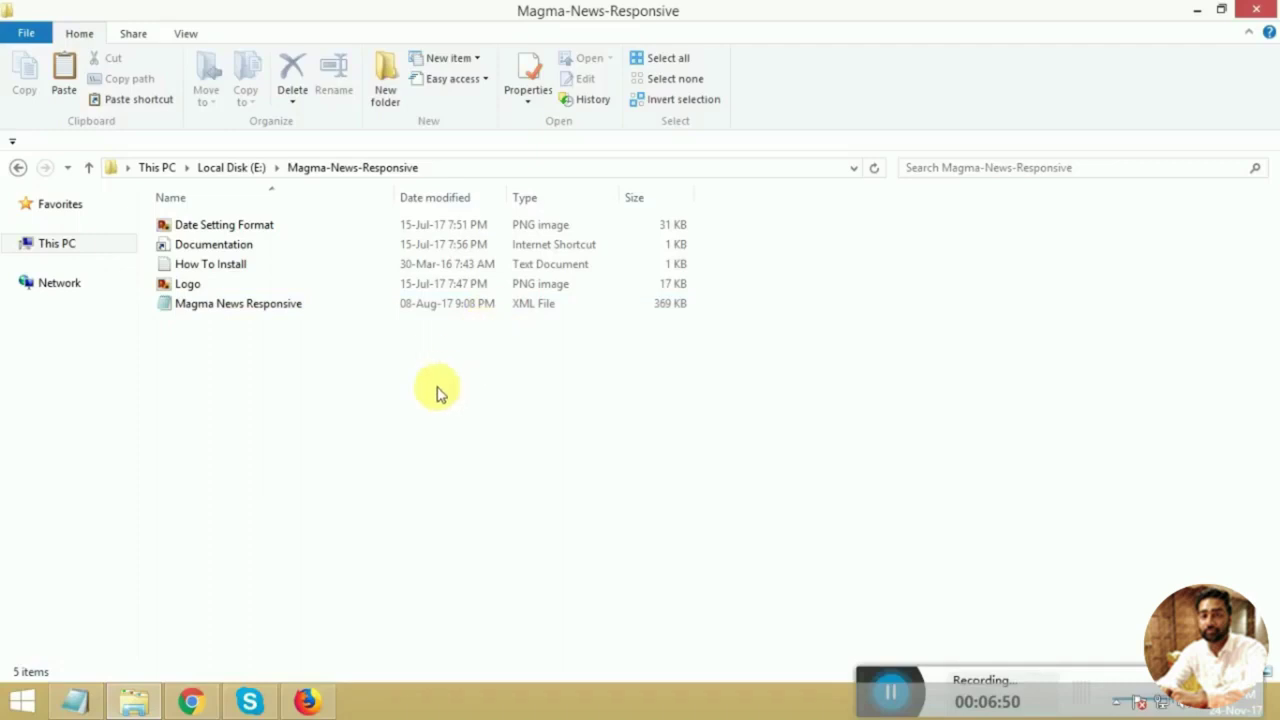
# Step: Display the extracted files as extra large icons and look over the install notes, logo and XML file
pyautogui.rightClick(945, 352)
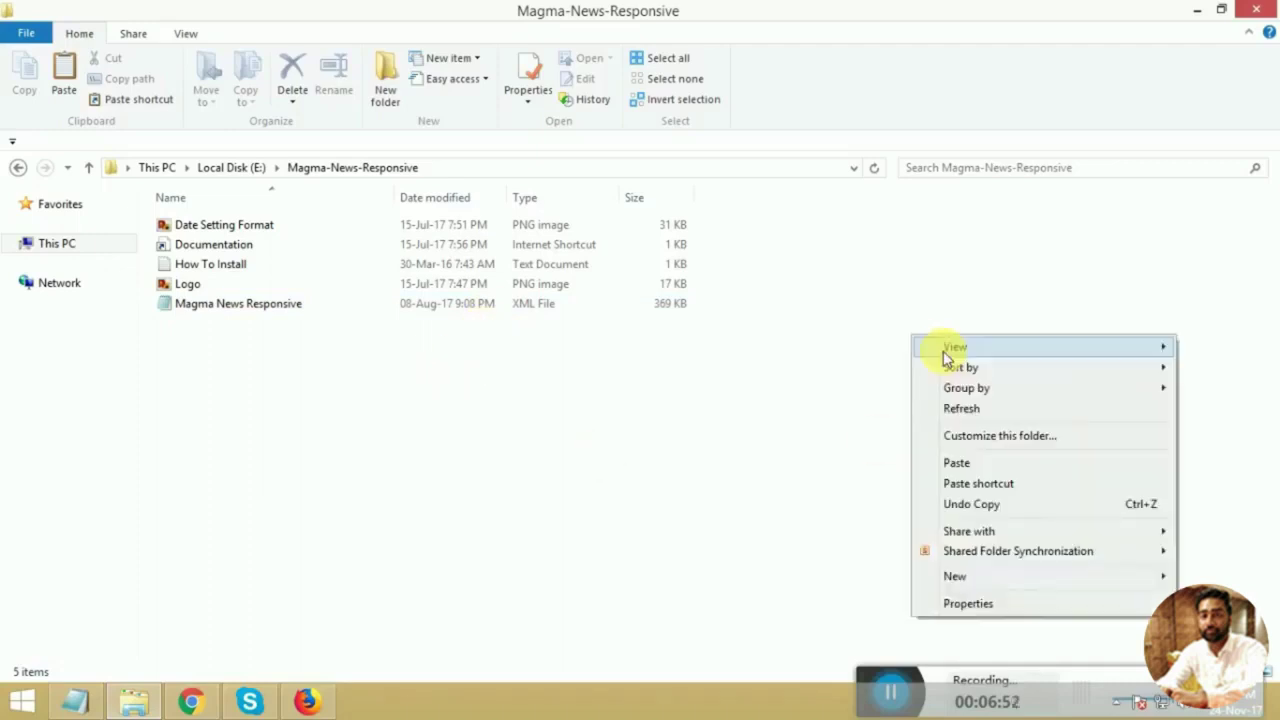
pyautogui.moveTo(943, 346)
pyautogui.click(866, 346)
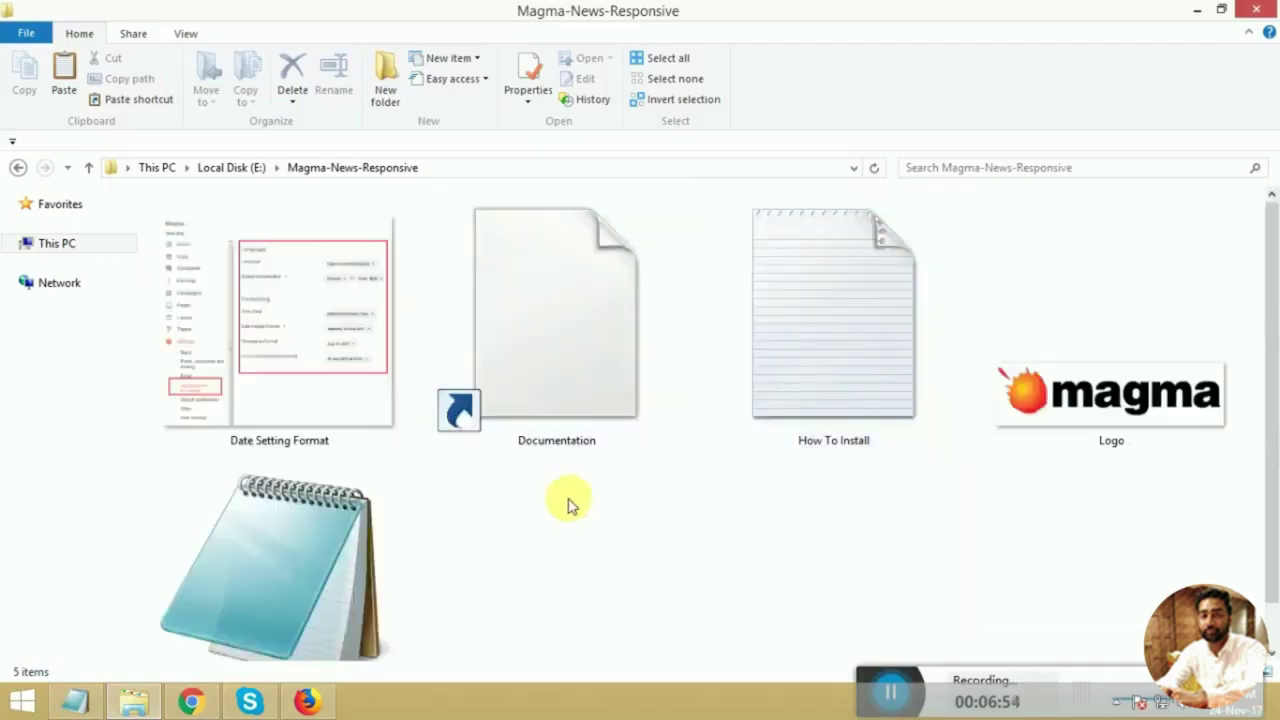
pyautogui.click(840, 372)
pyautogui.click(1095, 386)
pyautogui.scroll(-1, 500, 368)
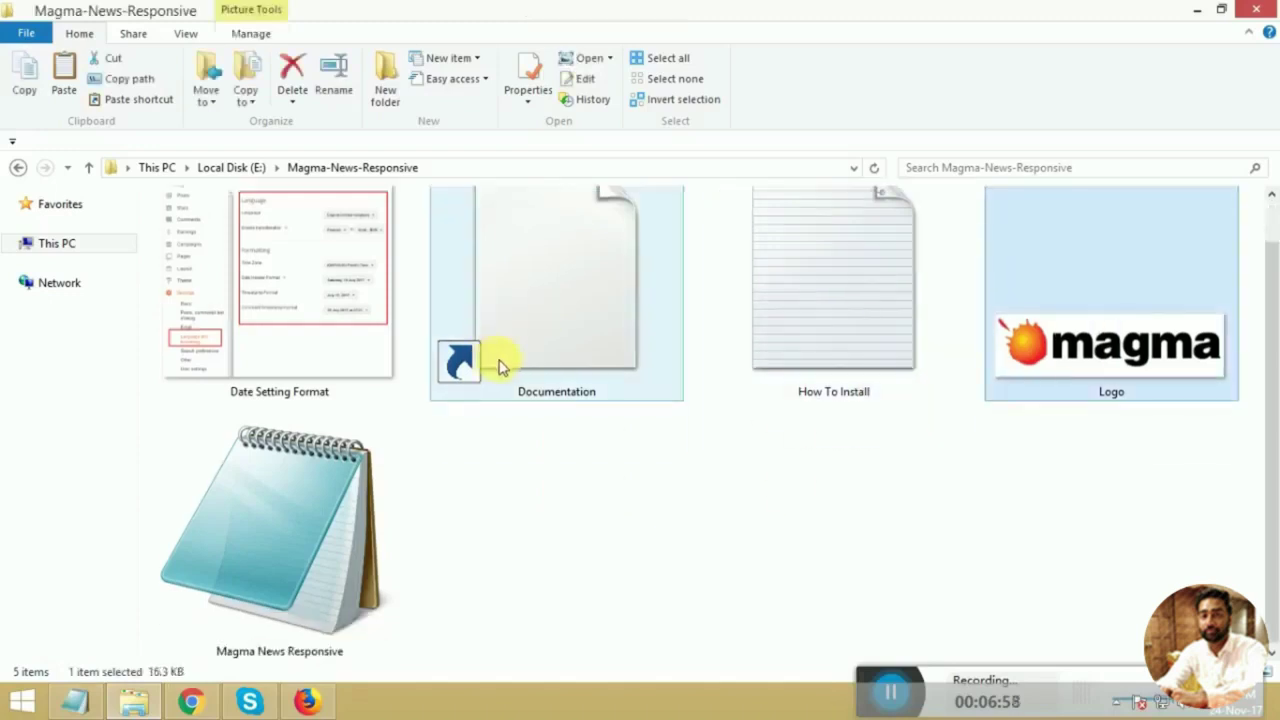
# Step: Open the Magma News Responsive XML file in Notepad, view its code in a maximized window, and close it
pyautogui.click(322, 548)
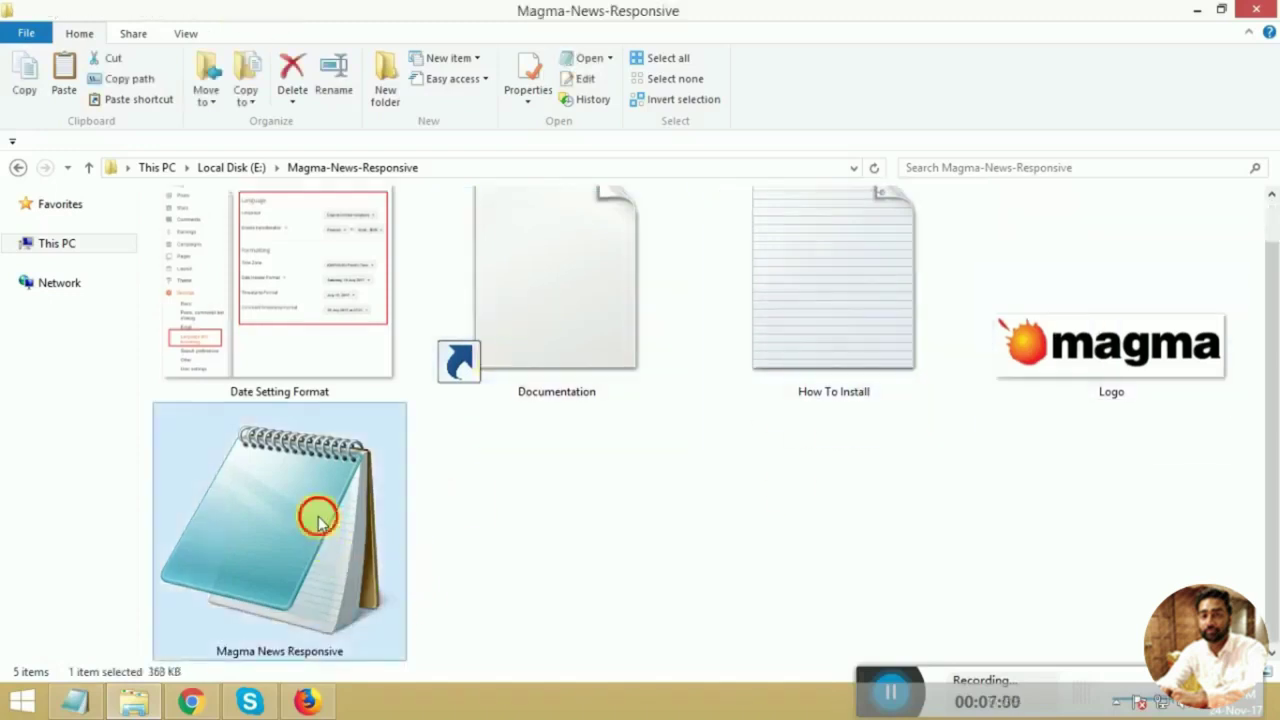
pyautogui.doubleClick(318, 518)
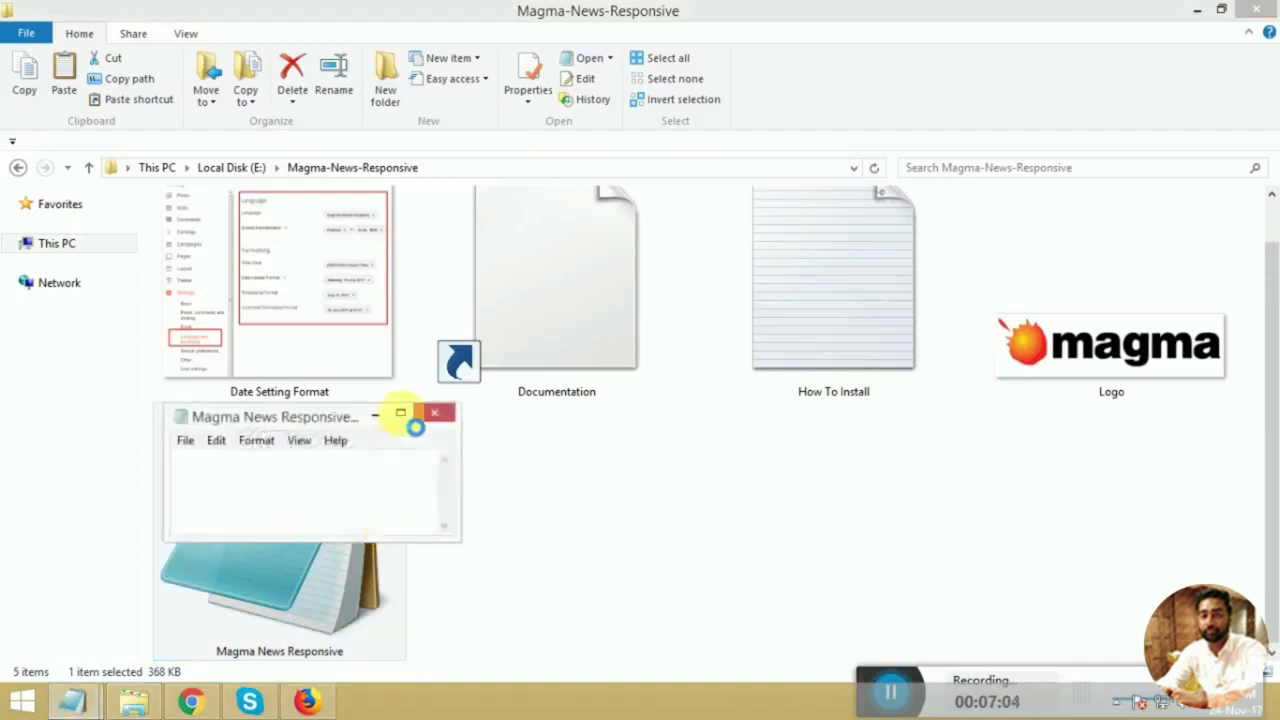
pyautogui.click(400, 414)
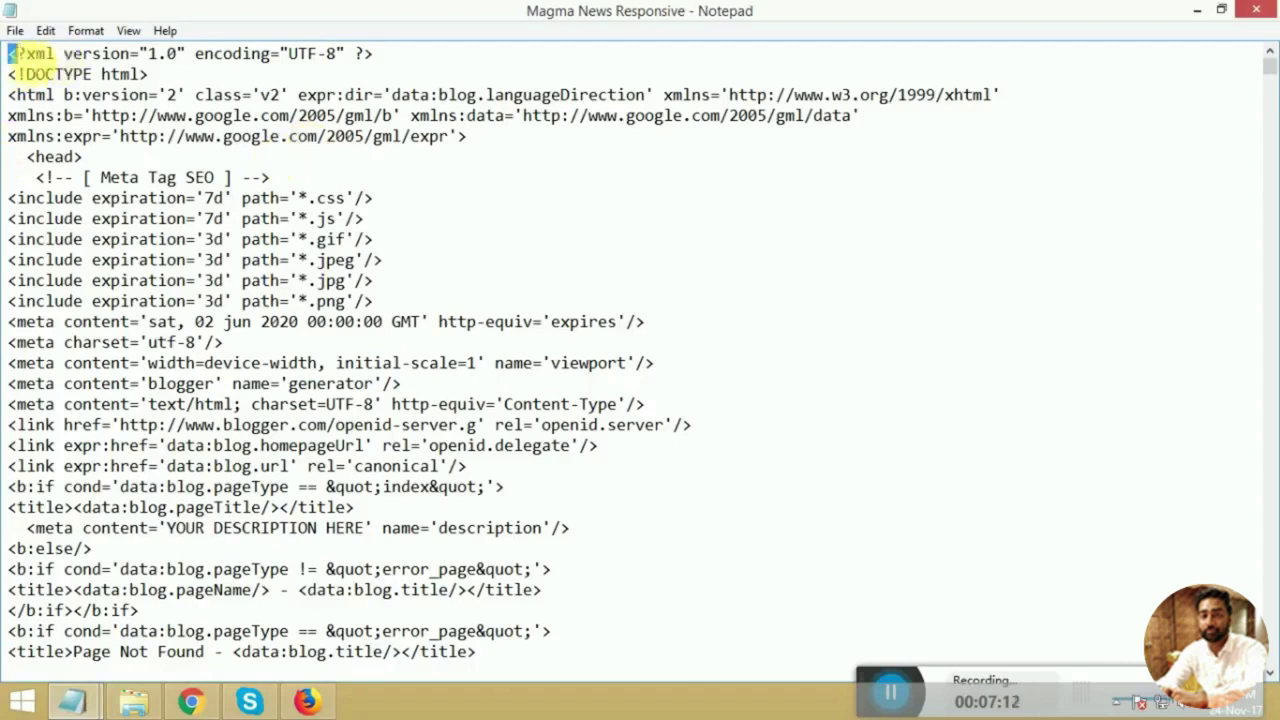
pyautogui.click(1256, 10)
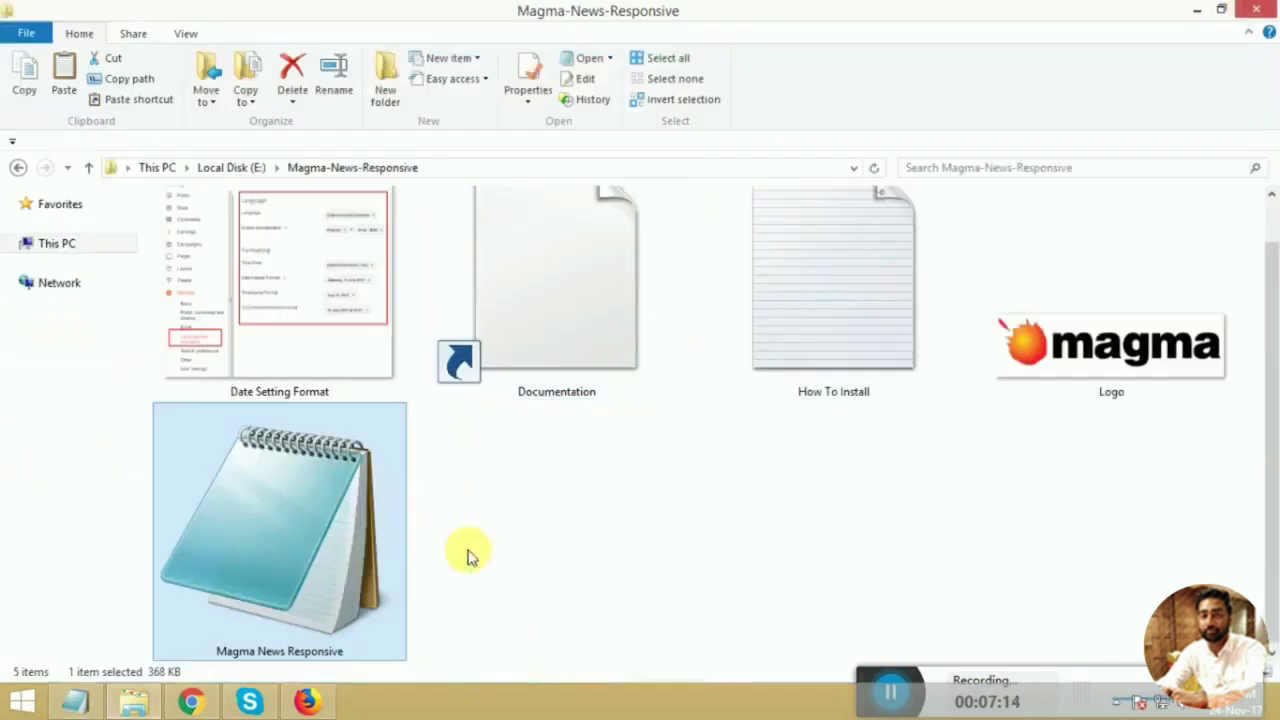
# Step: Display the folder's files as medium icons and select the Magma News Responsive XML file
pyautogui.rightClick(629, 482)
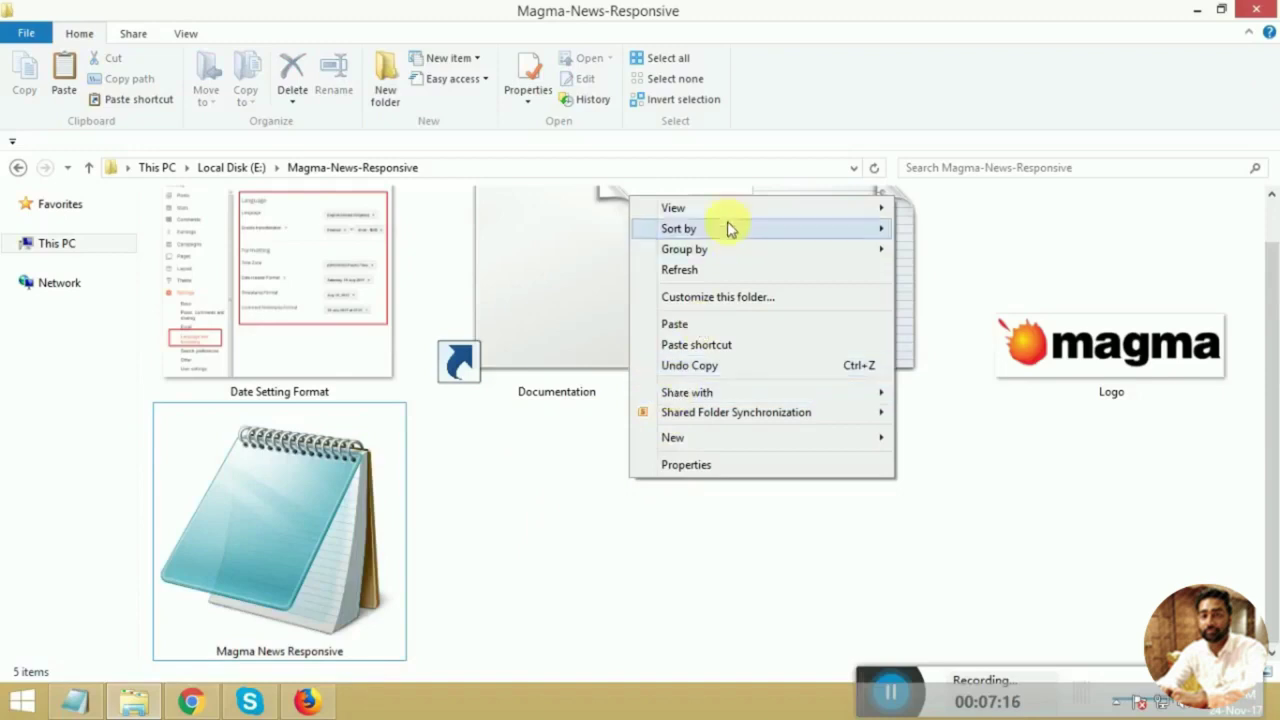
pyautogui.moveTo(720, 207)
pyautogui.click(952, 249)
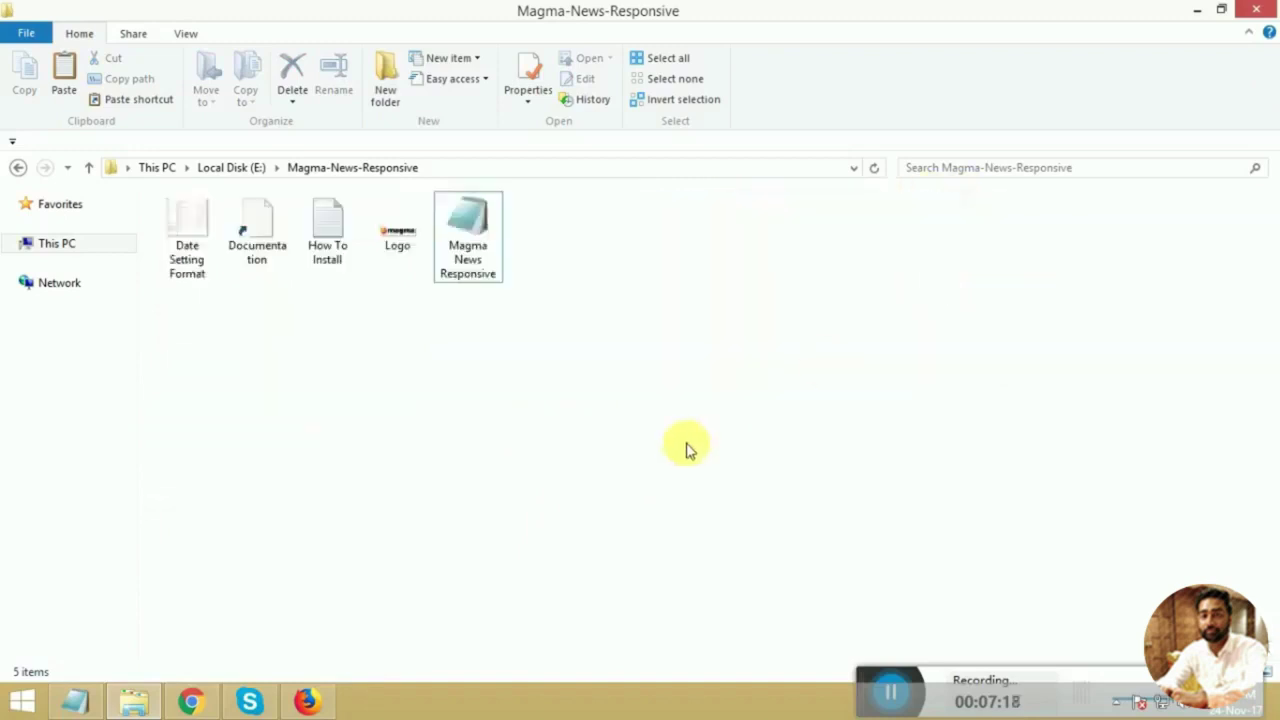
pyautogui.click(477, 270)
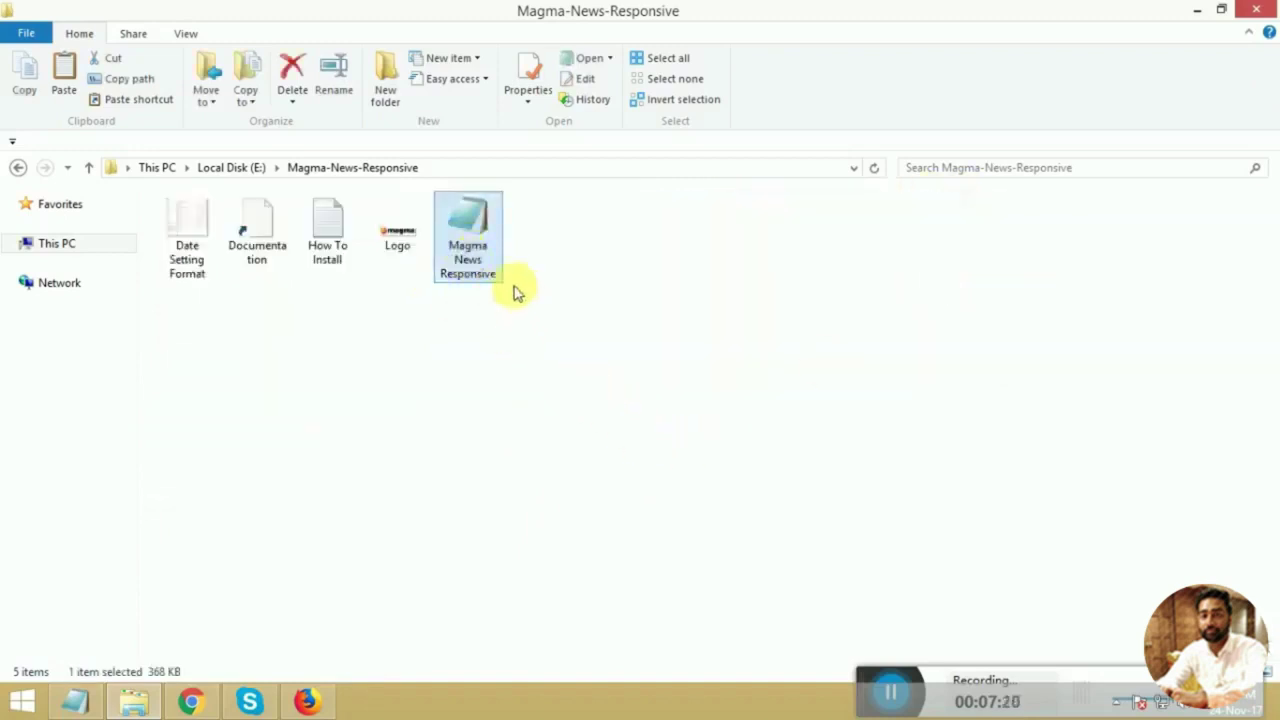
# Step: Switch to Firefox, view the Blogger Theme page, and reload the live Ds Desizn blog to check its current look
pyautogui.click(307, 700)
pyautogui.click(177, 14)
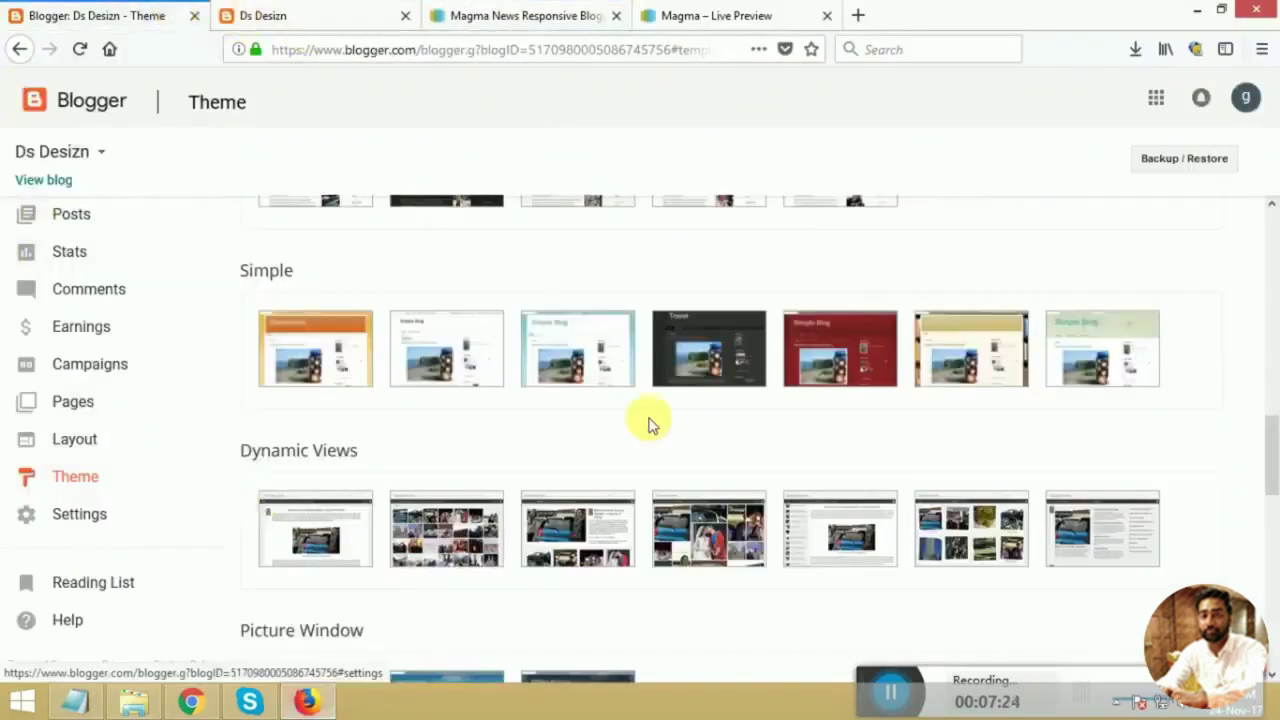
pyautogui.scroll(10, 648, 424)
pyautogui.click(300, 15)
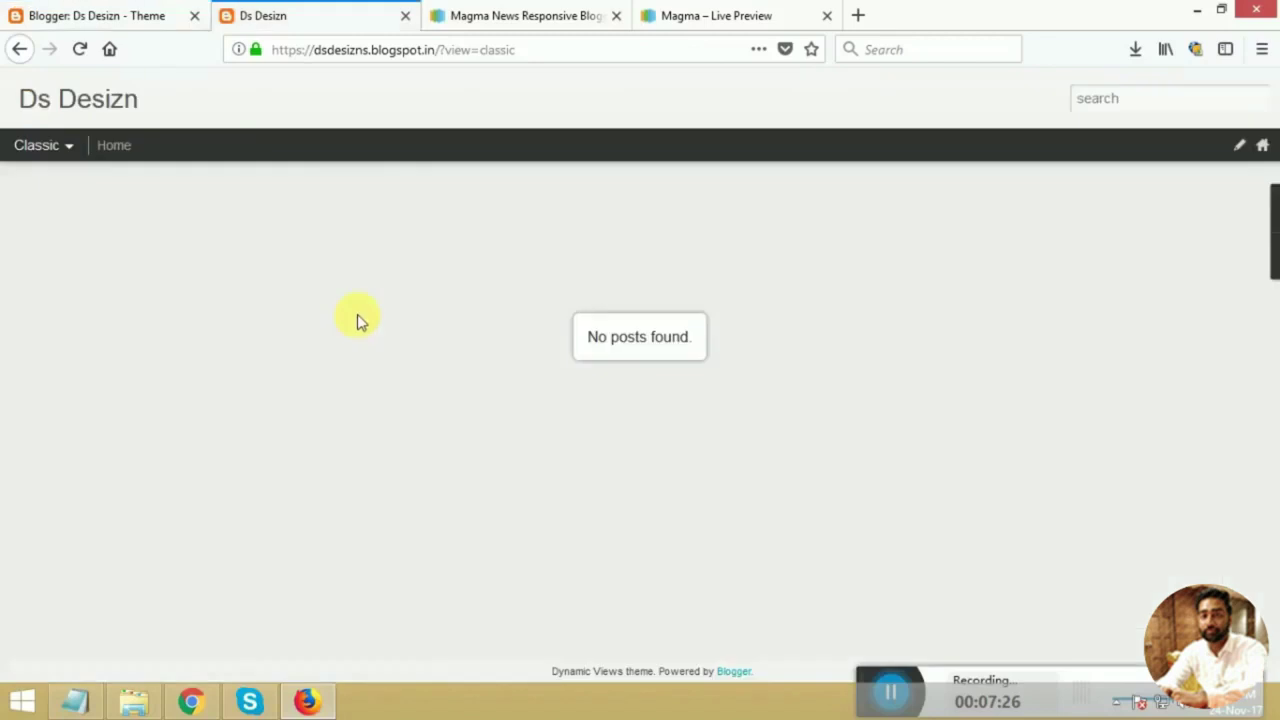
pyautogui.rightClick(437, 302)
pyautogui.click(570, 334)
# Step: Close the Magma template page and its live preview, and return to the Blogger Theme page
pyautogui.click(615, 15)
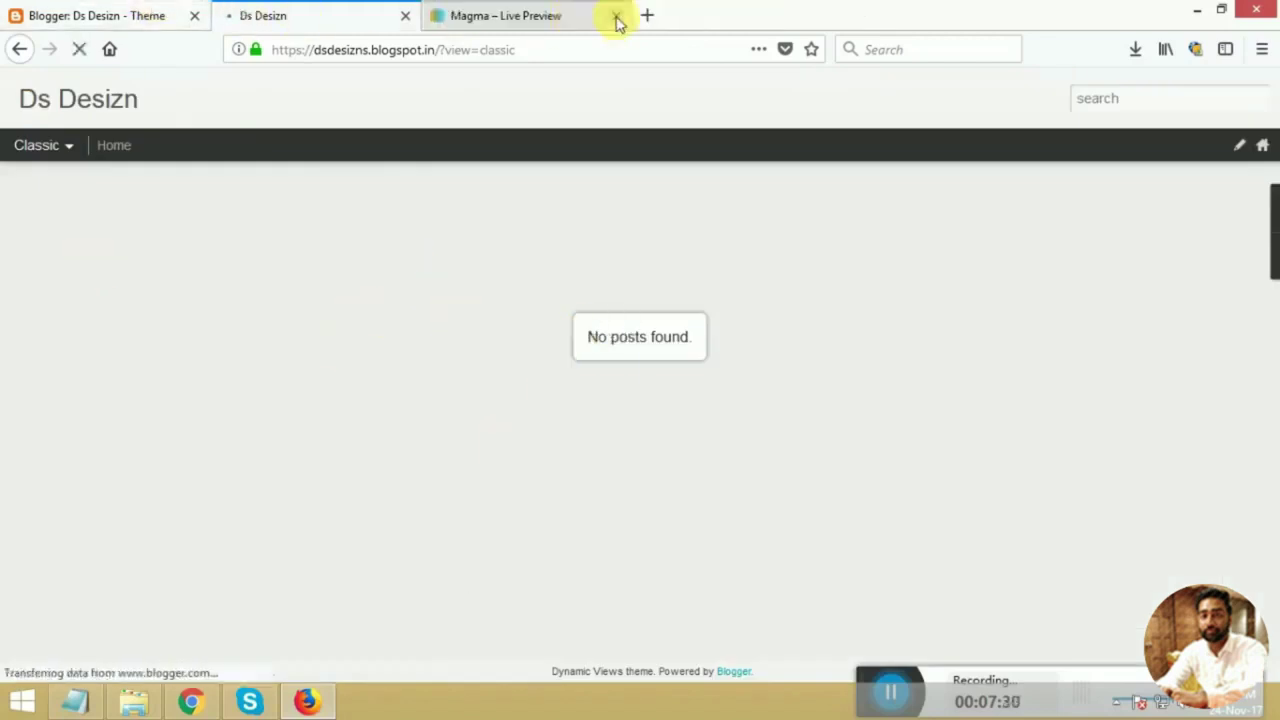
pyautogui.click(615, 15)
pyautogui.click(125, 16)
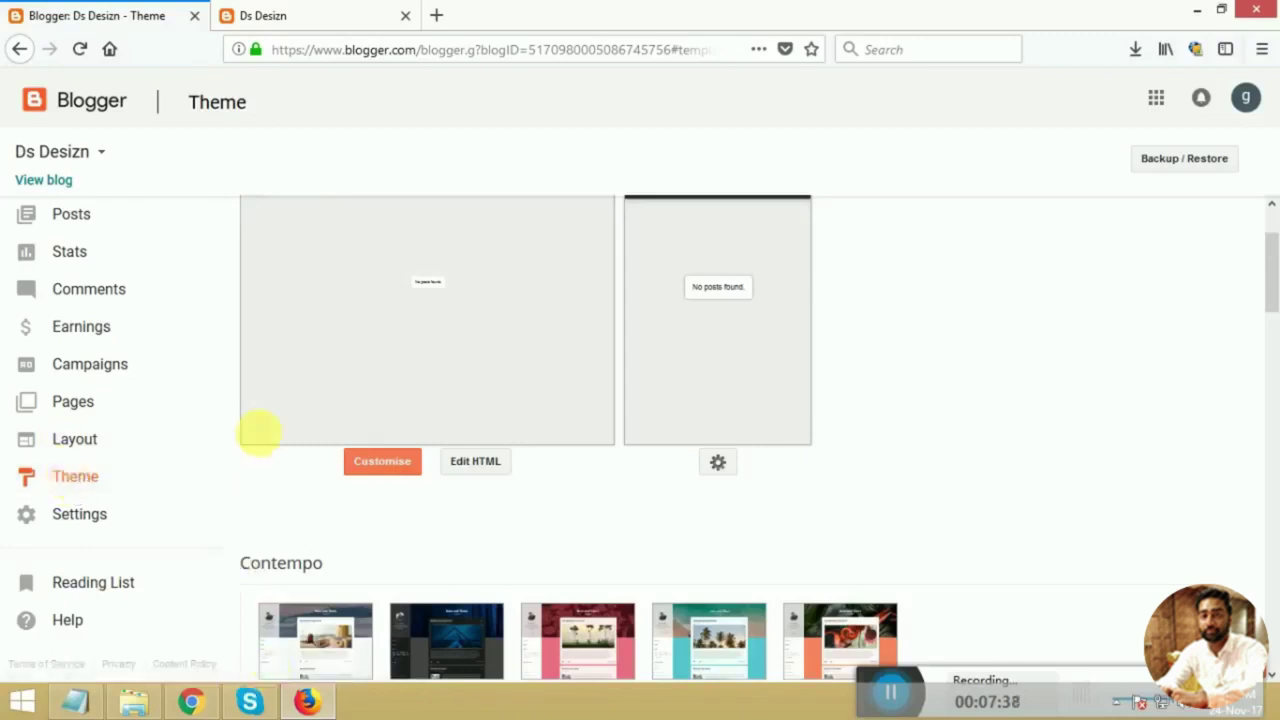
pyautogui.click(894, 686)
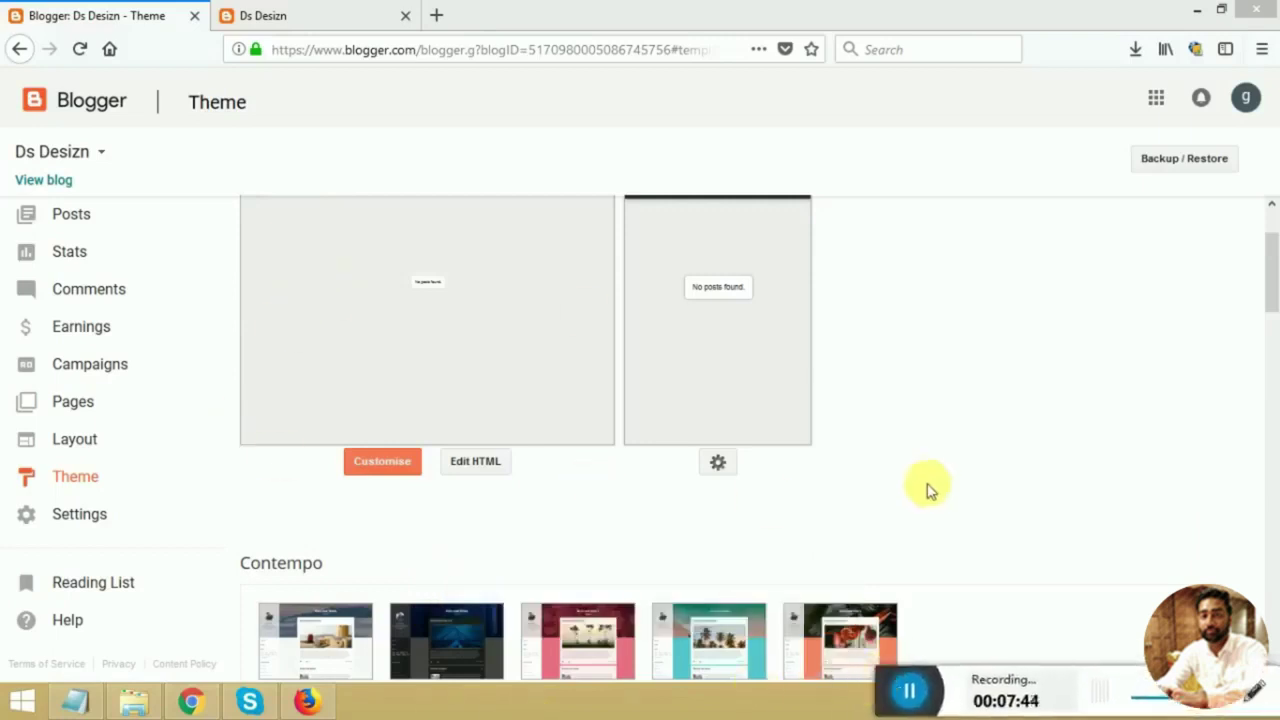
# Step: Open the theme's Backup / Restore dialog and choose Magma News Responsive.xml from the Magma-News-Responsive folder as the upload file
pyautogui.scroll(1, 818, 414)
pyautogui.scroll(1, 818, 414)
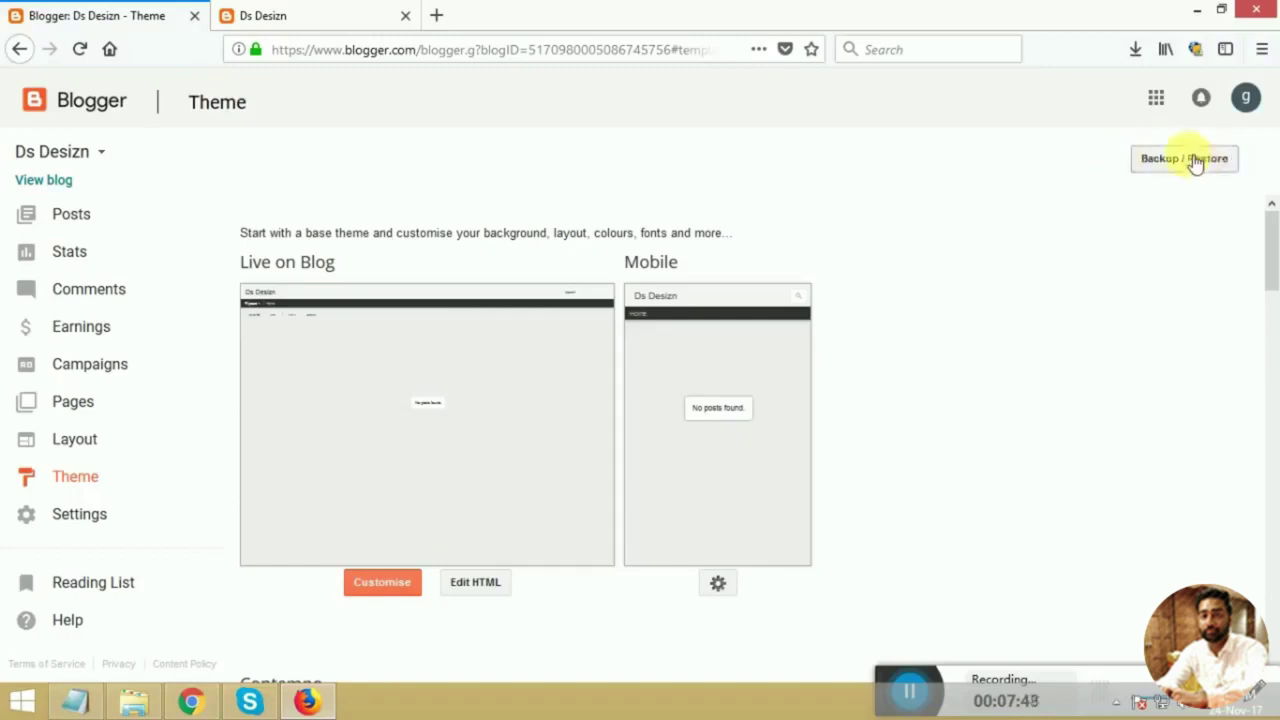
pyautogui.click(1195, 162)
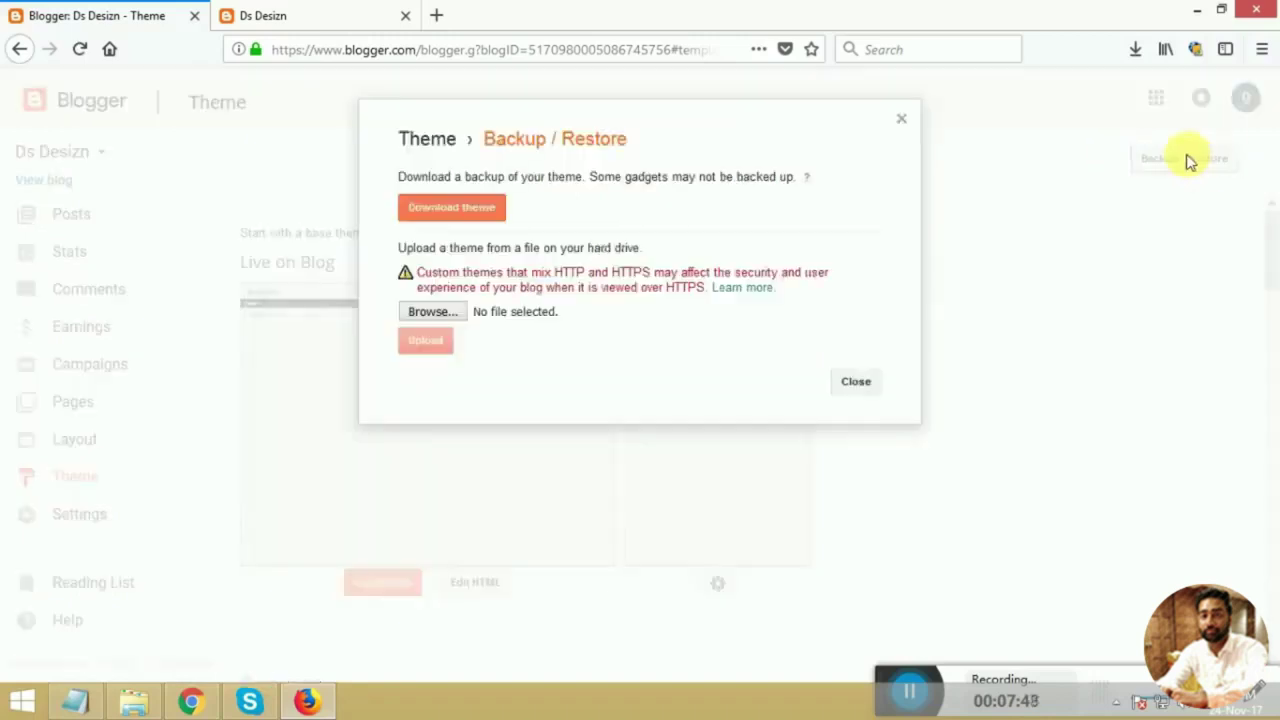
pyautogui.click(430, 312)
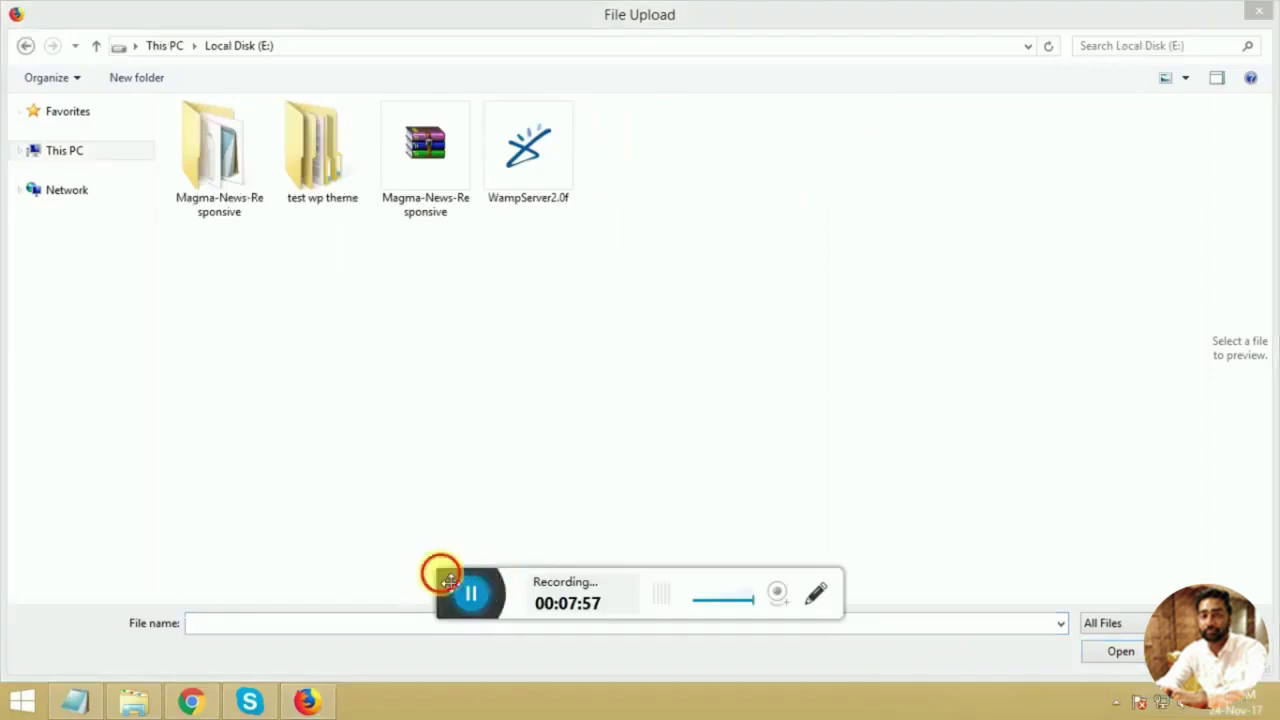
pyautogui.moveTo(443, 571); pyautogui.dragTo(898, 695)
pyautogui.doubleClick(216, 155)
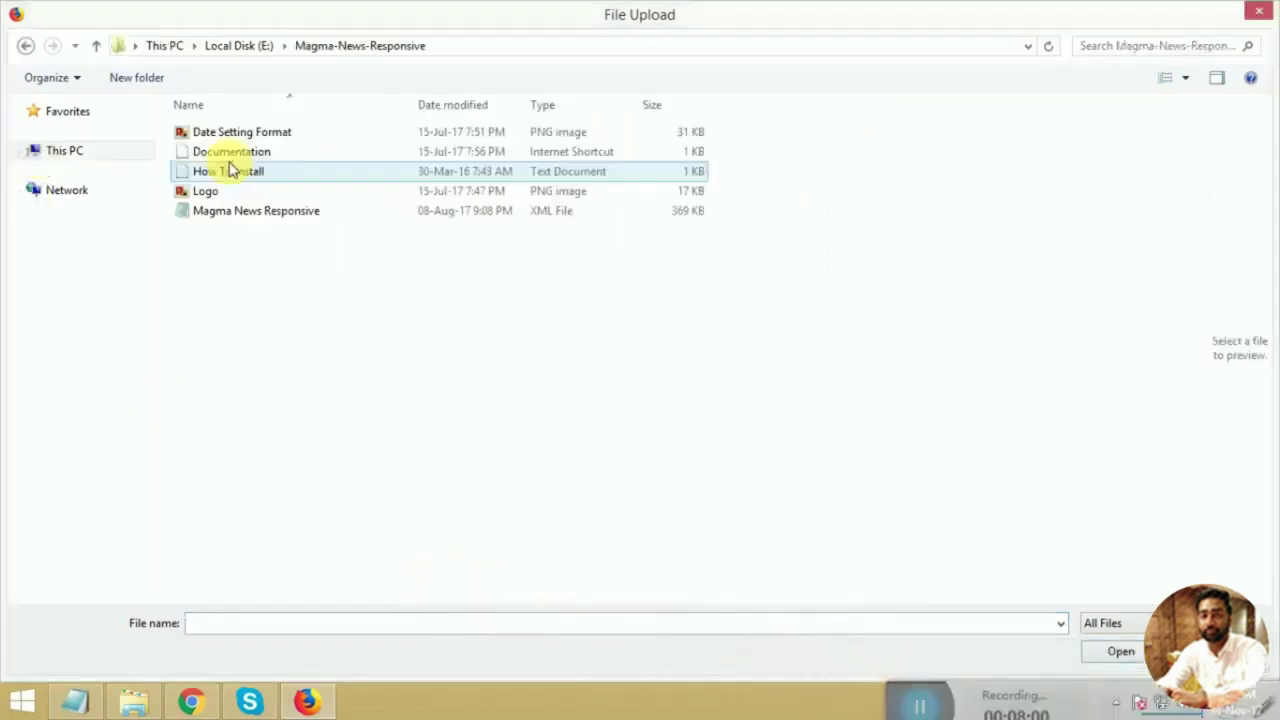
pyautogui.click(255, 213)
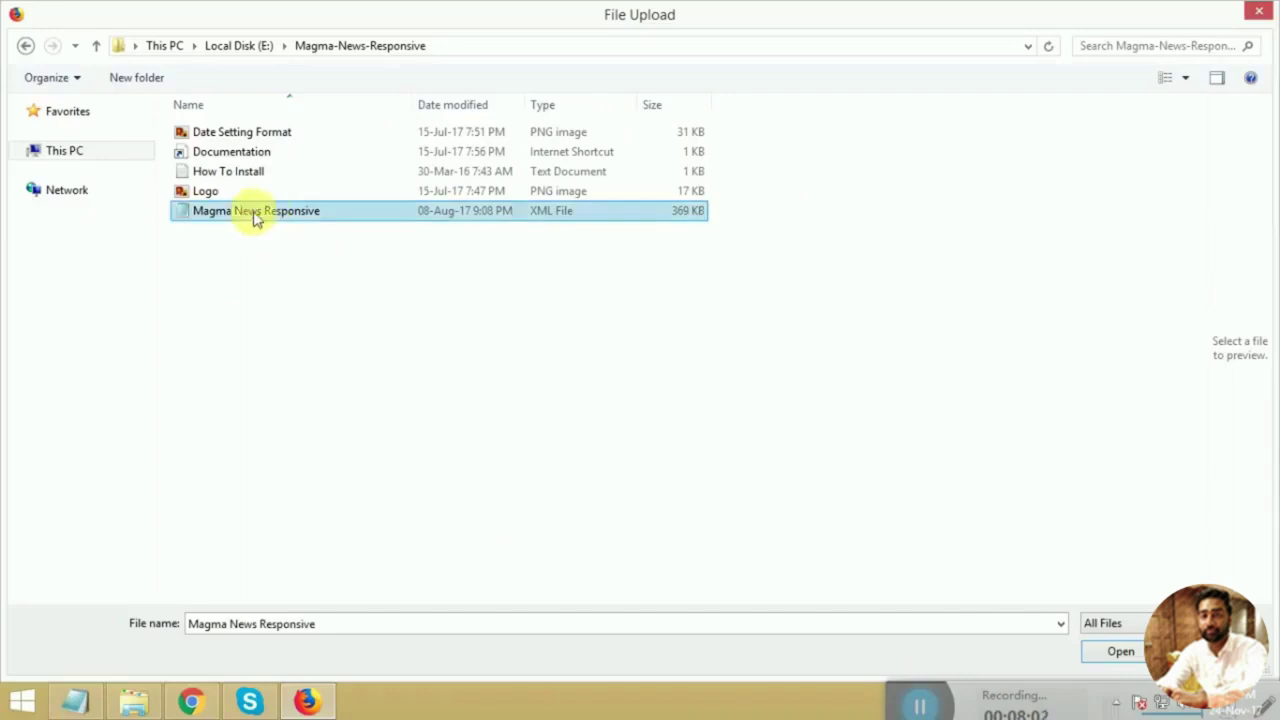
pyautogui.click(1120, 653)
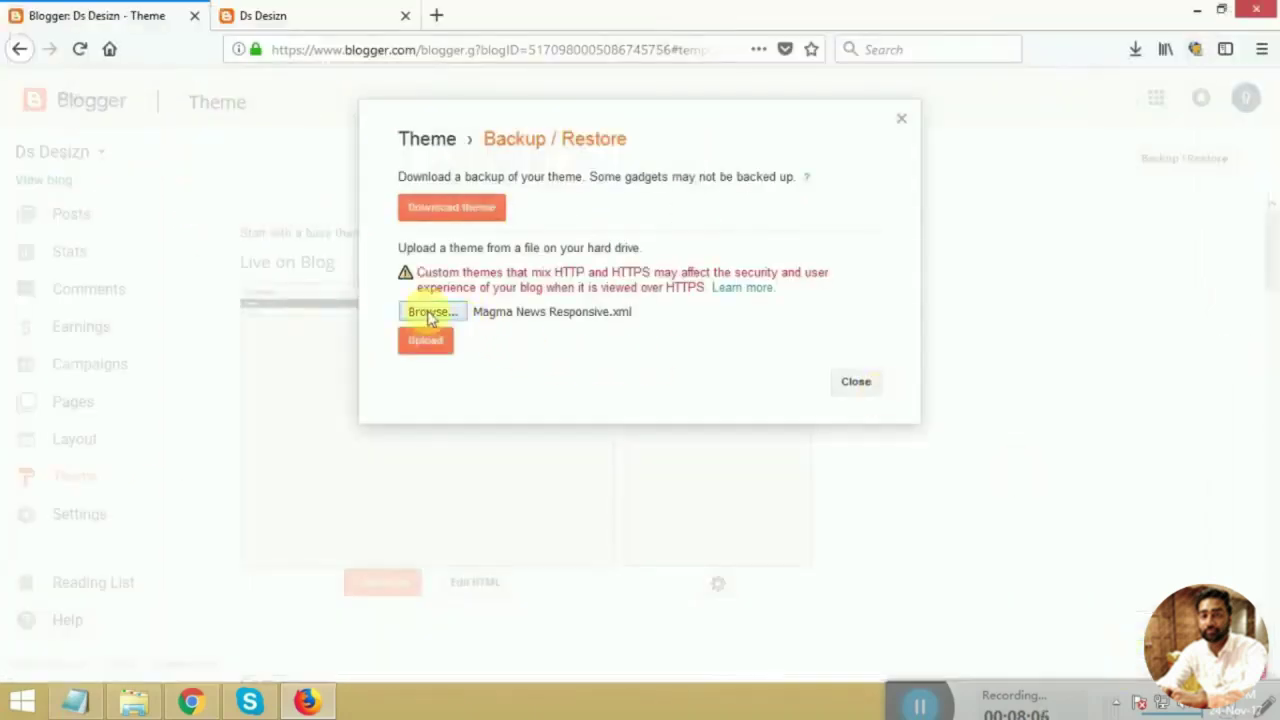
# Step: Upload the chosen Magma News Responsive.xml as the blog's theme and reload the live Ds Desizn blog
pyautogui.click(472, 215)
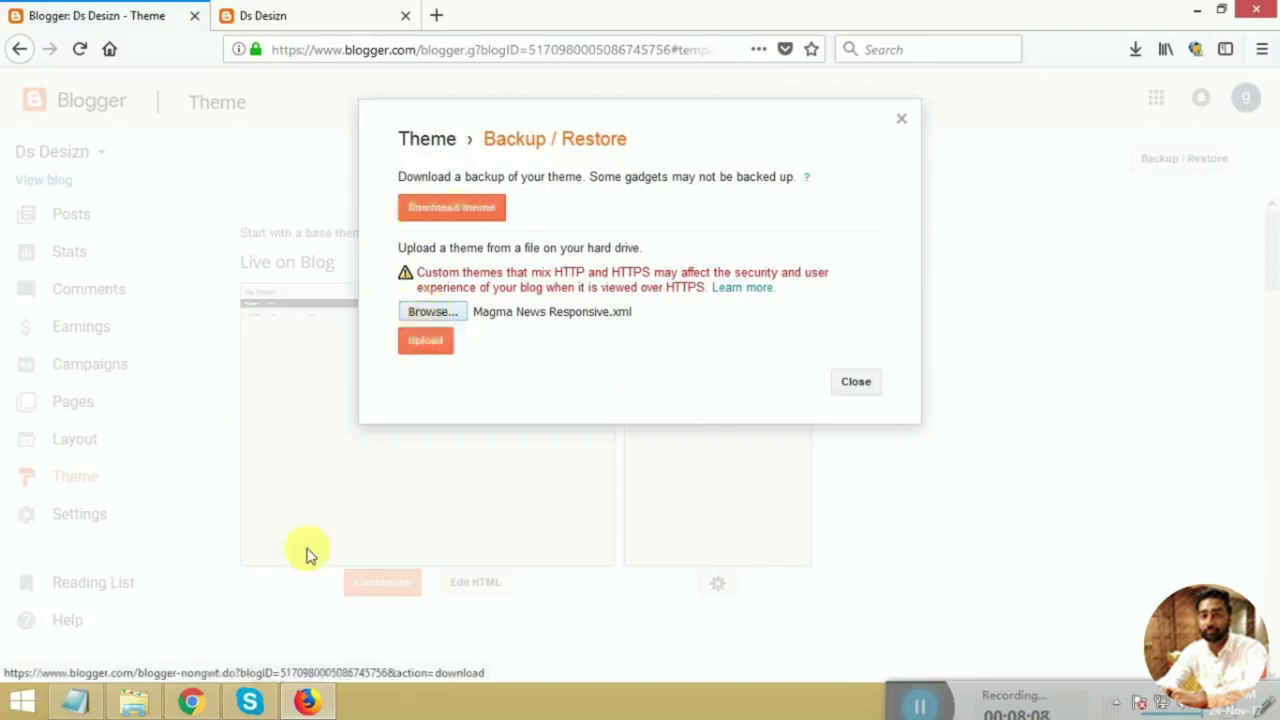
pyautogui.click(431, 344)
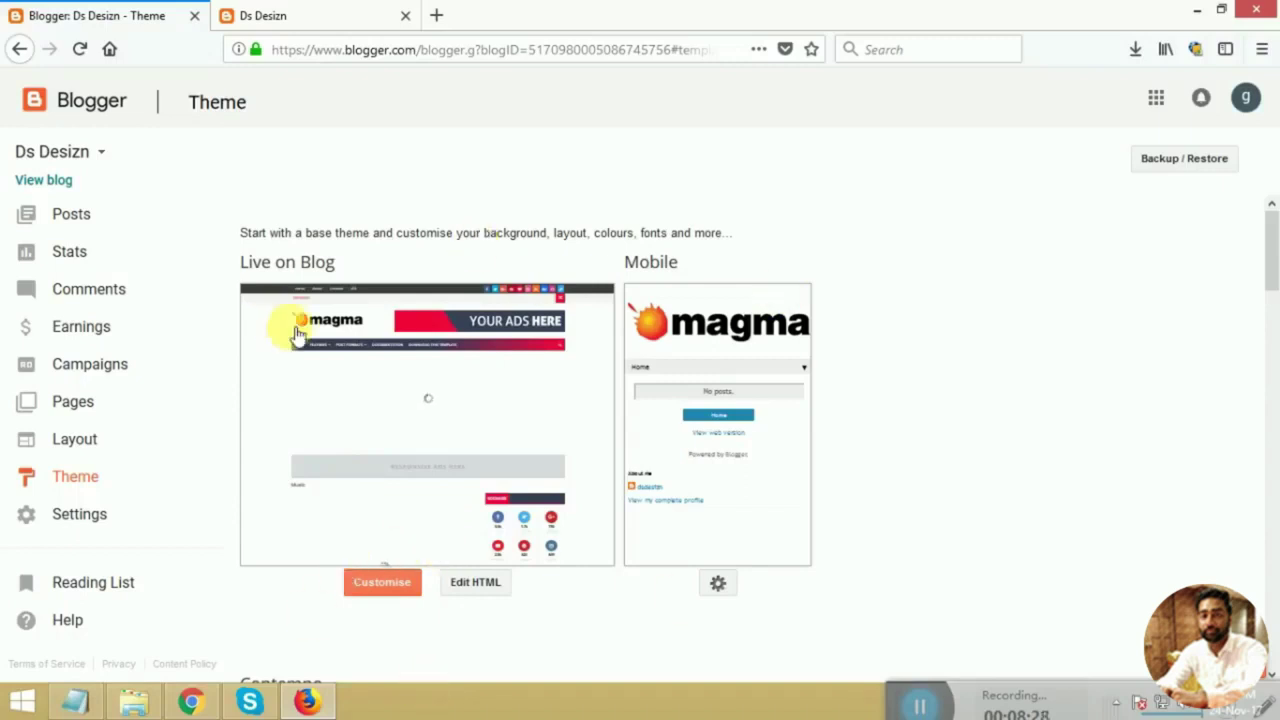
pyautogui.click(243, 16)
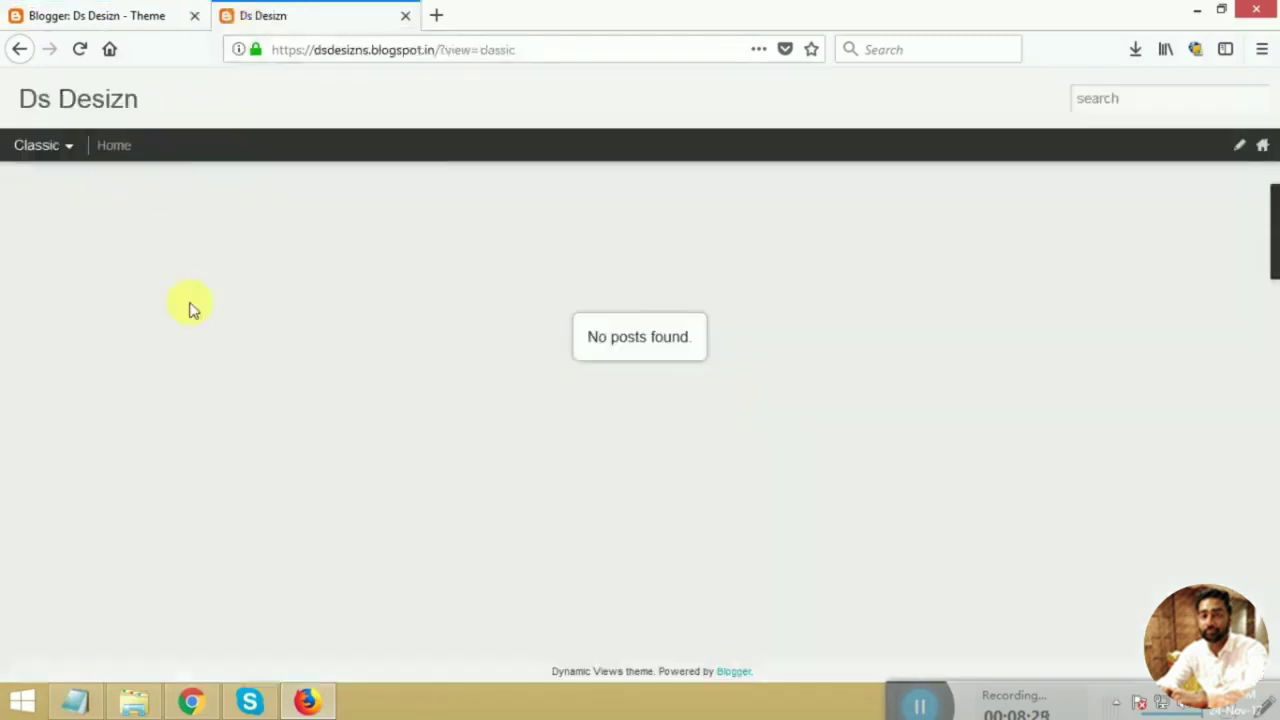
pyautogui.rightClick(233, 204)
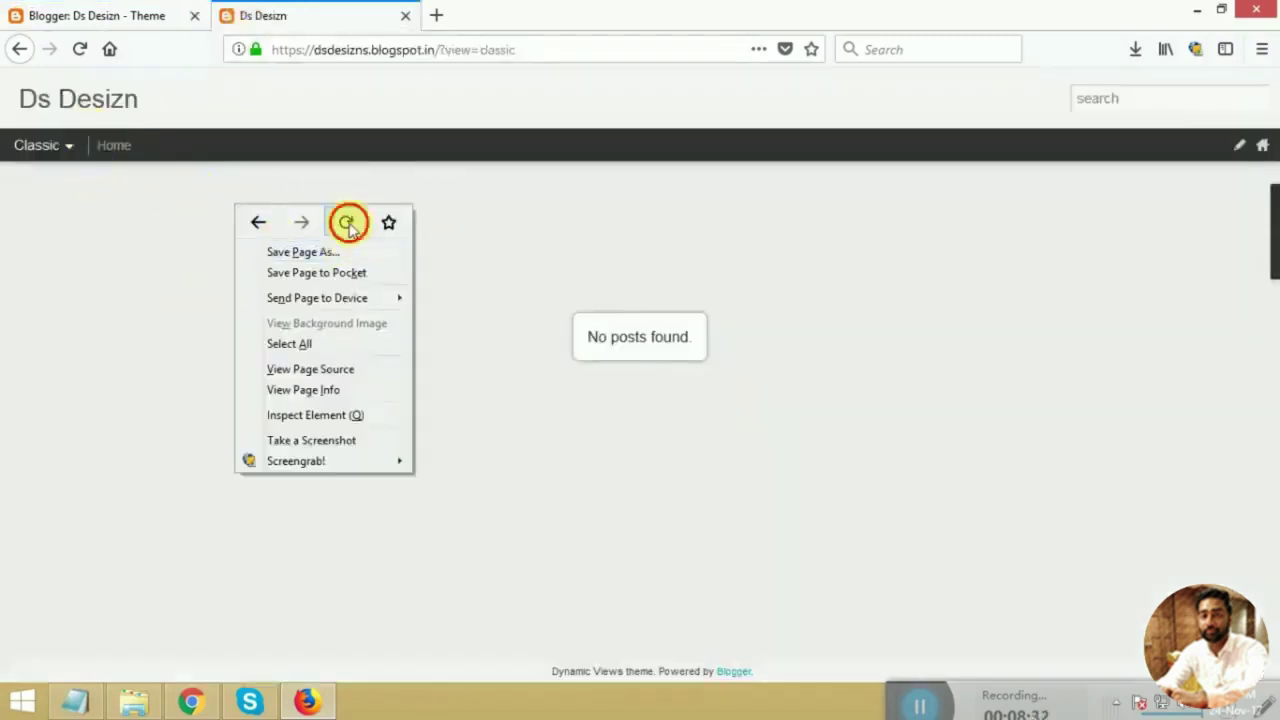
pyautogui.click(347, 223)
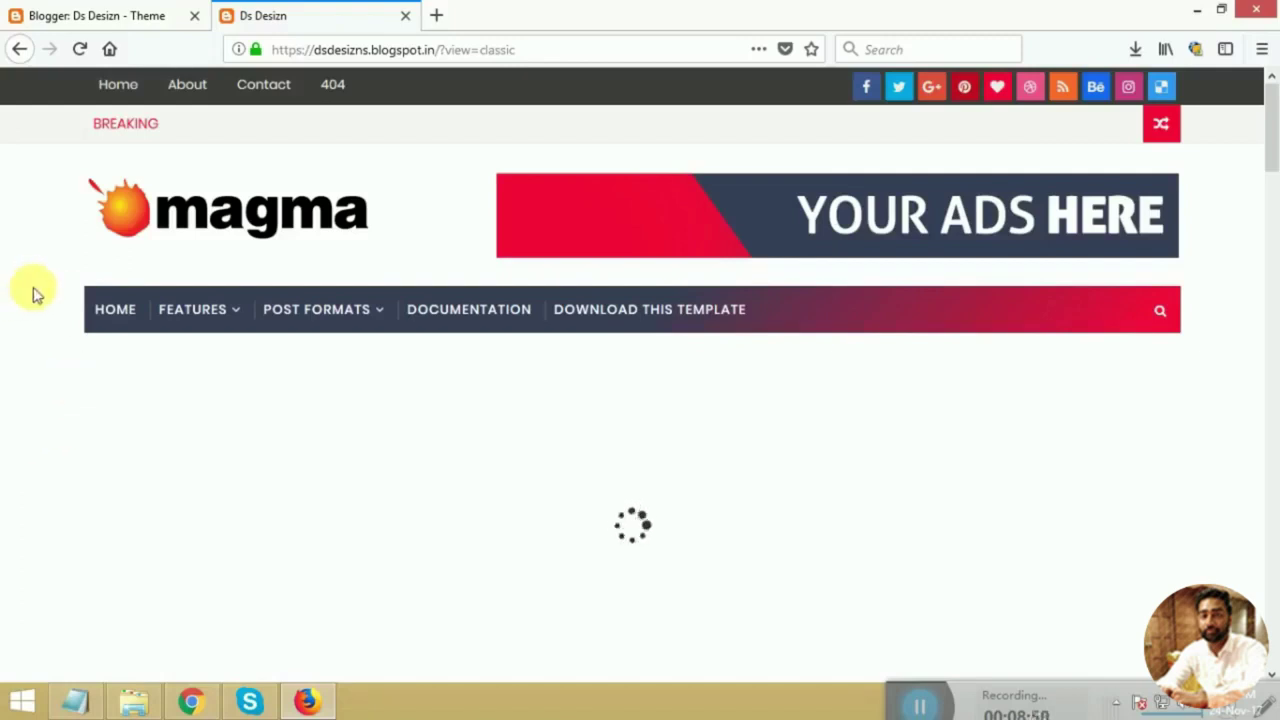
# Step: Switch to Notepad, add the note "You can change here you logo", and return to the blog in Firefox
pyautogui.click(73, 700)
pyautogui.click(886, 266)
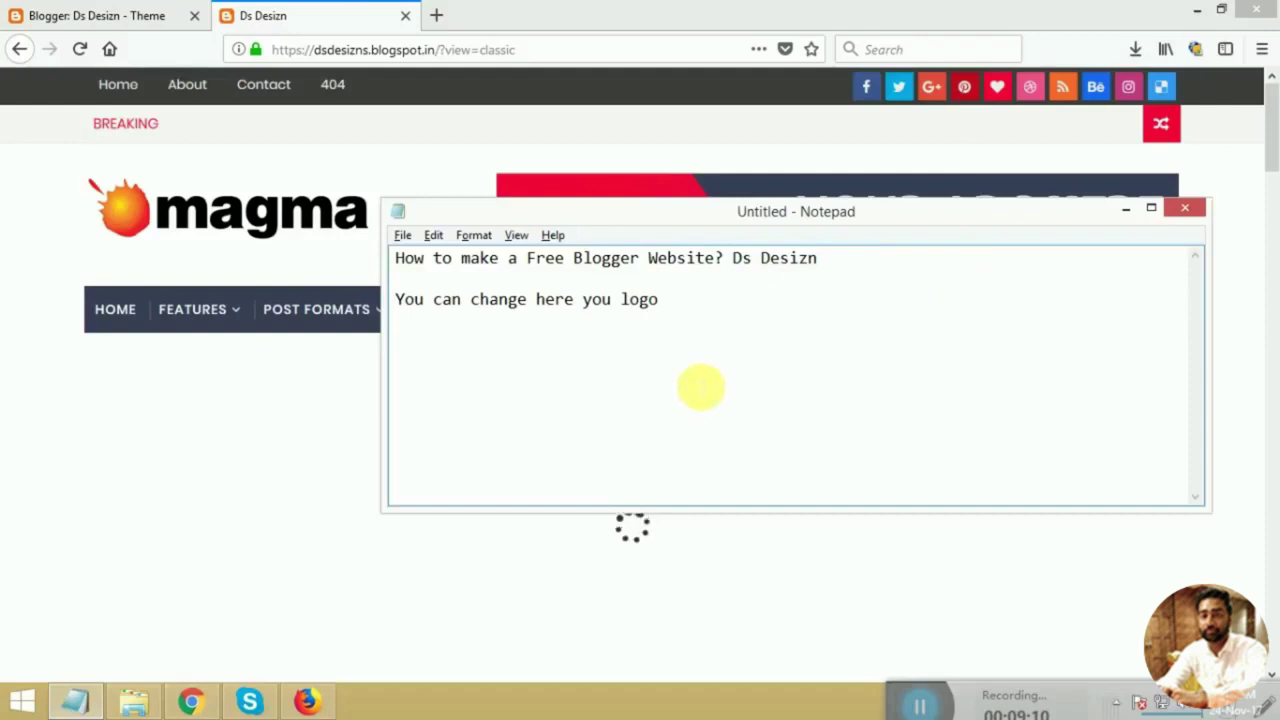
pyautogui.click(198, 405)
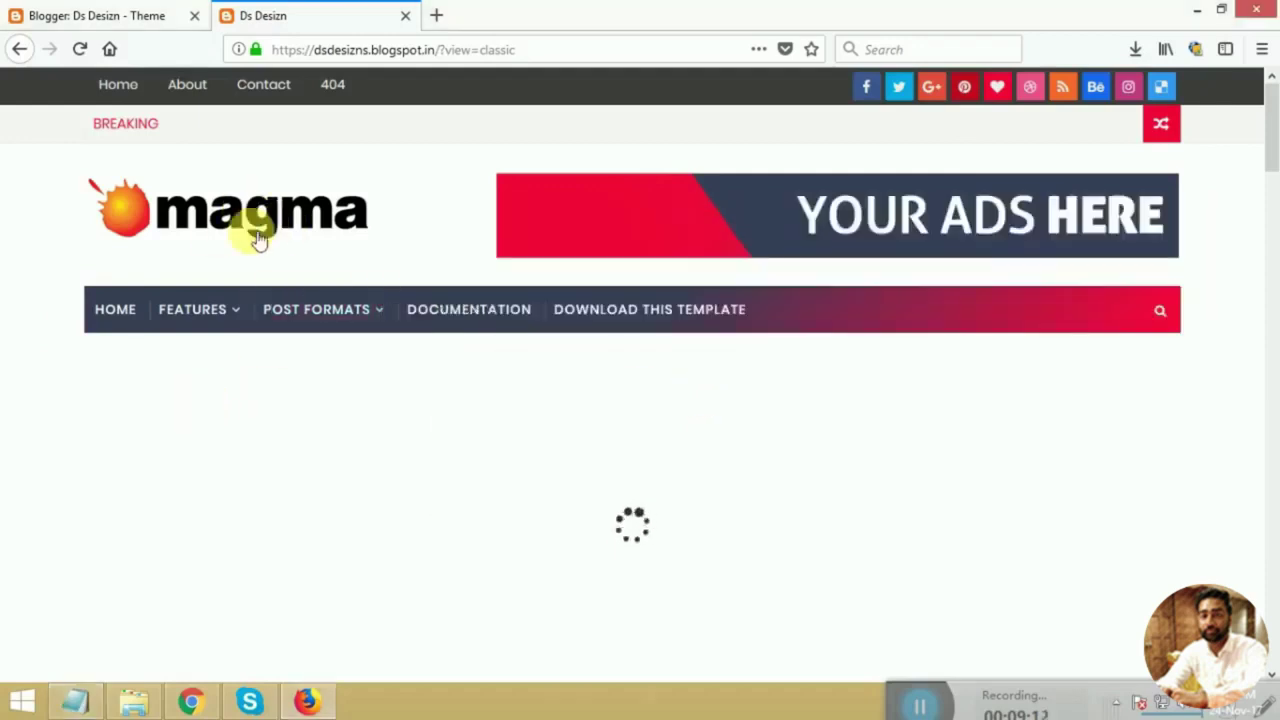
pyautogui.scroll(-1, 504, 384)
pyautogui.scroll(-10, 504, 384)
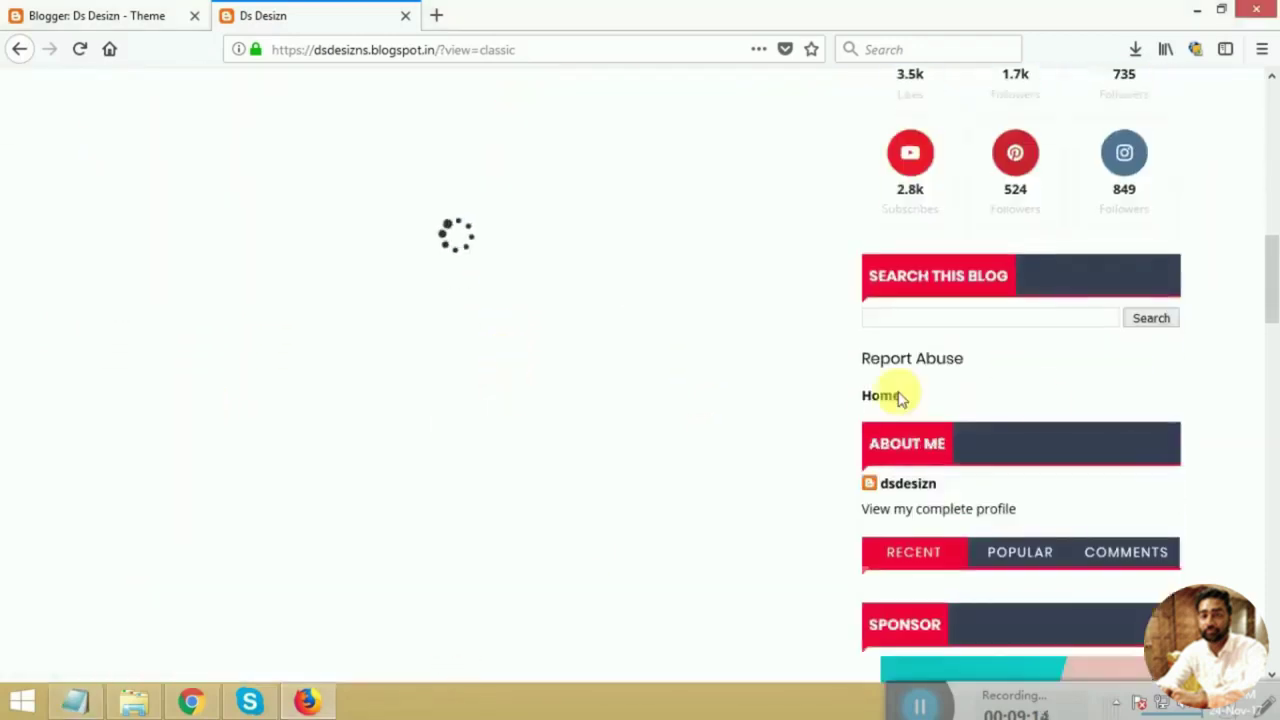
pyautogui.scroll(-3, 760, 425)
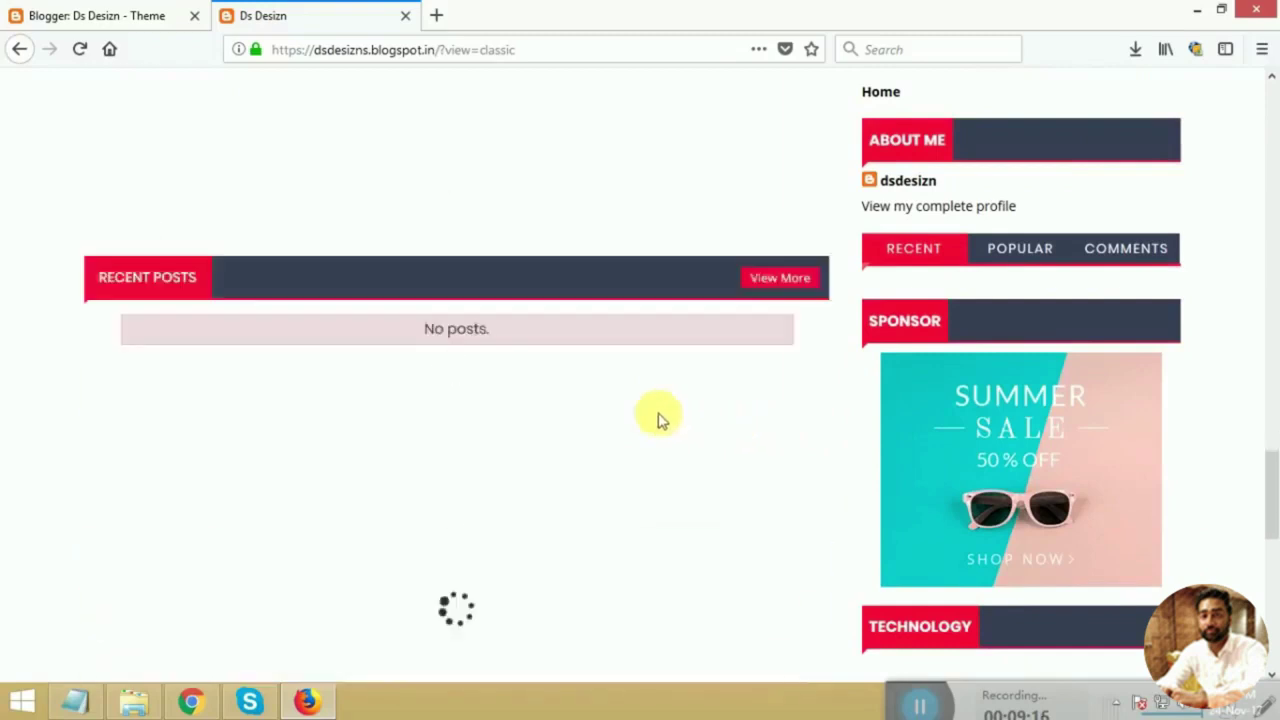
pyautogui.scroll(-5, 386, 386)
pyautogui.scroll(-2, 140, 380)
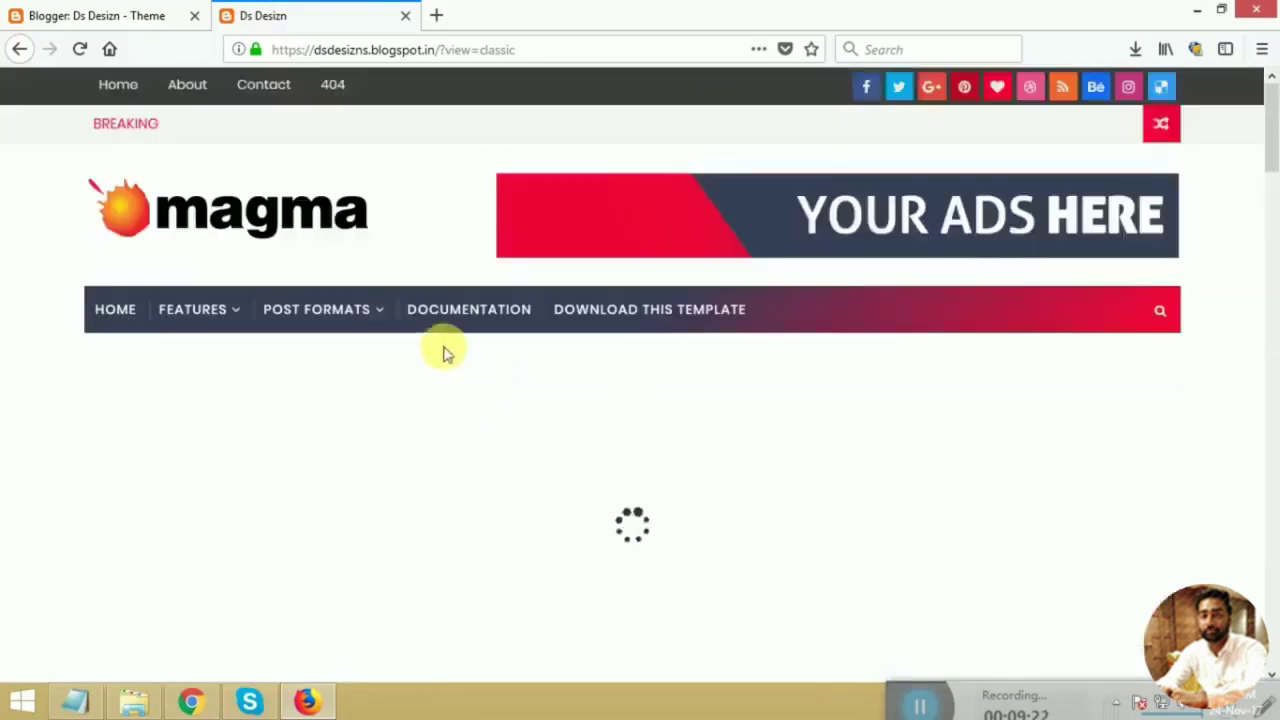
pyautogui.click(450, 49)
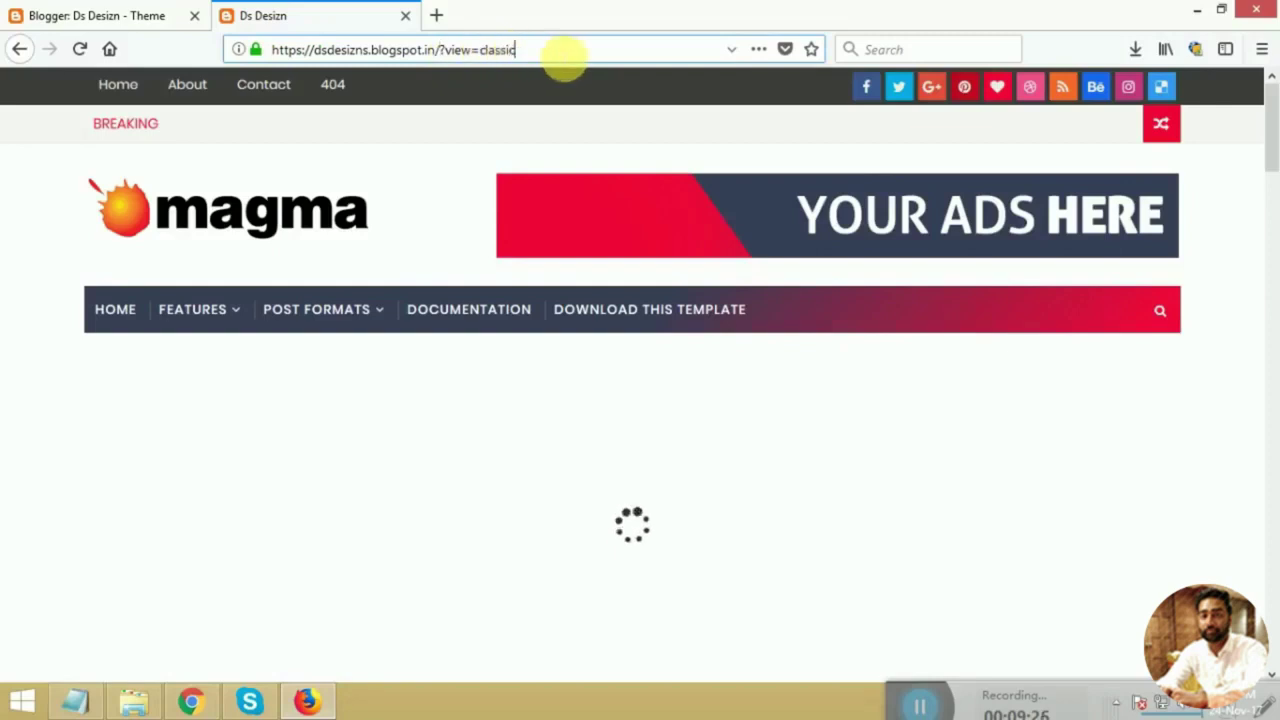
pyautogui.press('BackSpace')
pyautogui.press('BackSpace')
pyautogui.press('BackSpace')
pyautogui.press('BackSpace')
pyautogui.press('BackSpace')
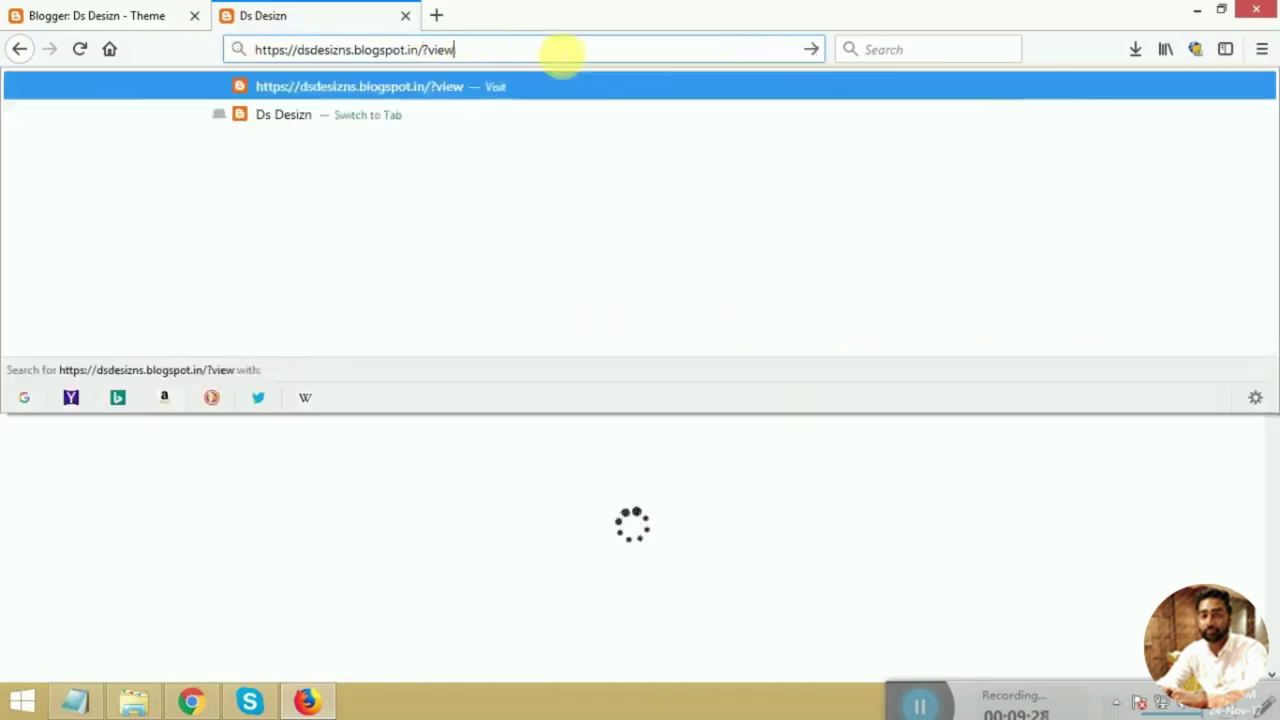
pyautogui.press('BackSpace')
pyautogui.press('BackSpace')
pyautogui.press('Return')
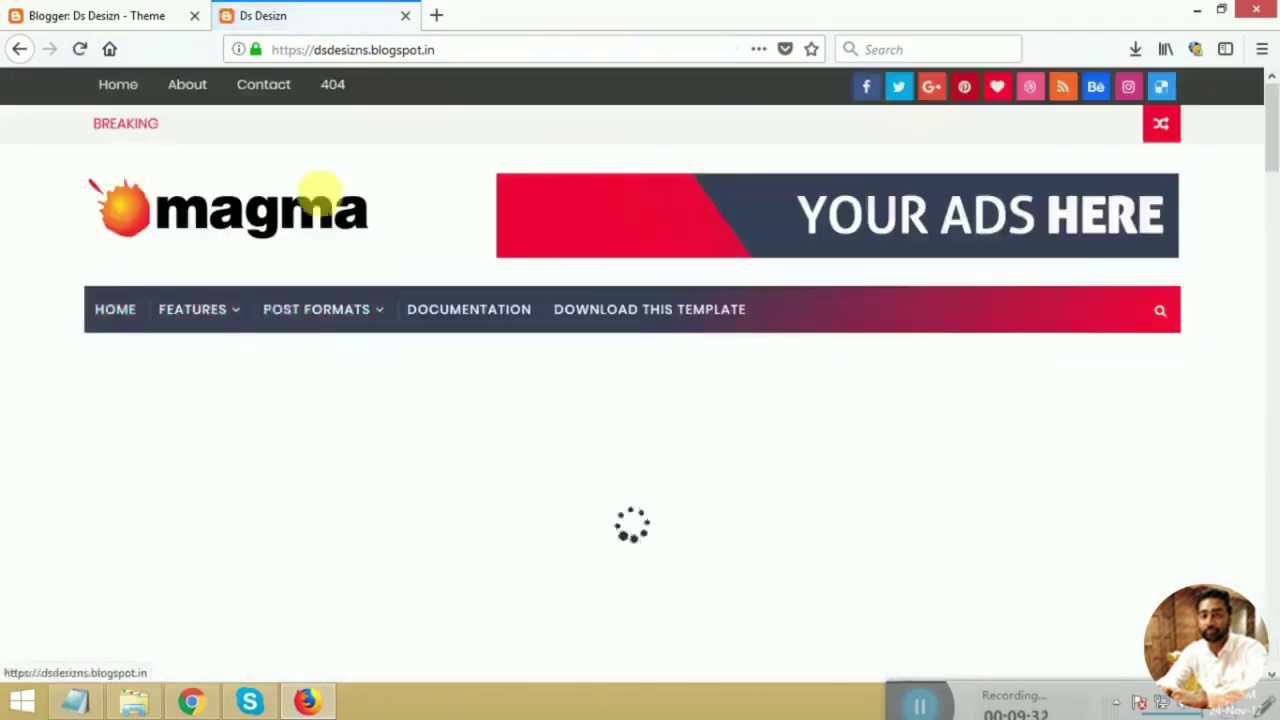
# Step: Go to the blog's Layout page in Blogger, view the Boxed(True/False) gadget's settings, and put that window away
pyautogui.click(148, 8)
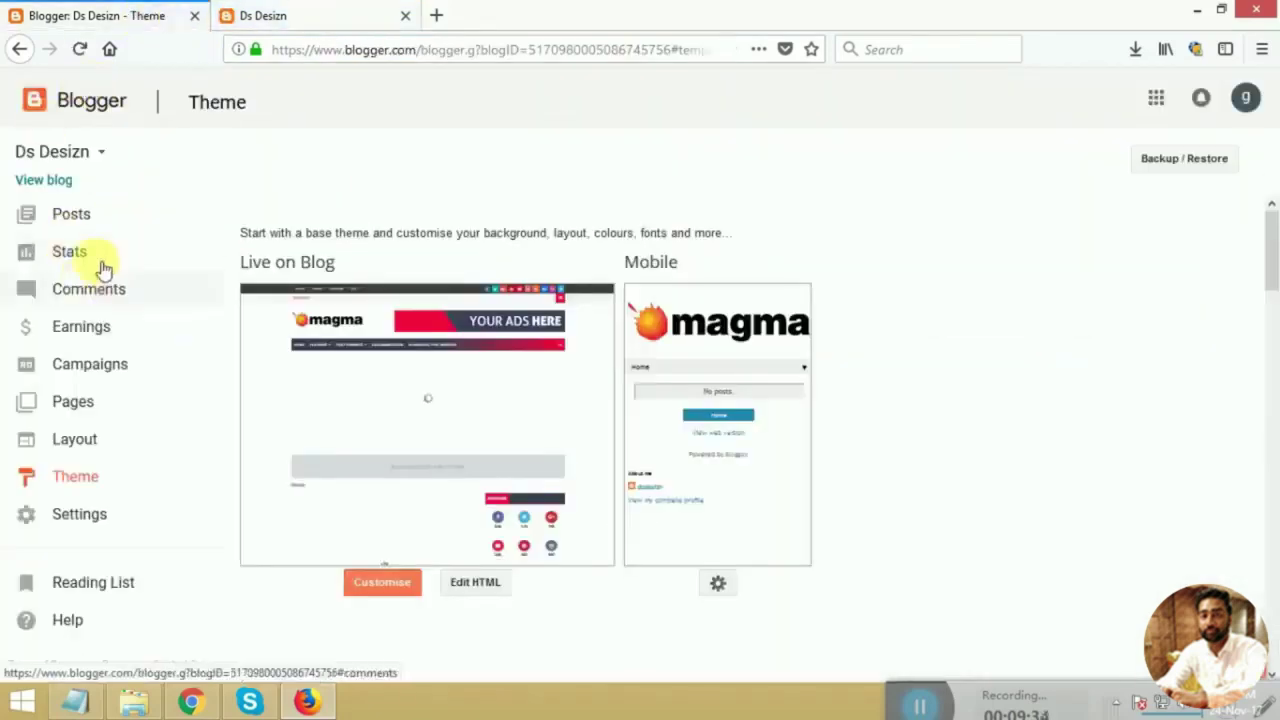
pyautogui.click(80, 446)
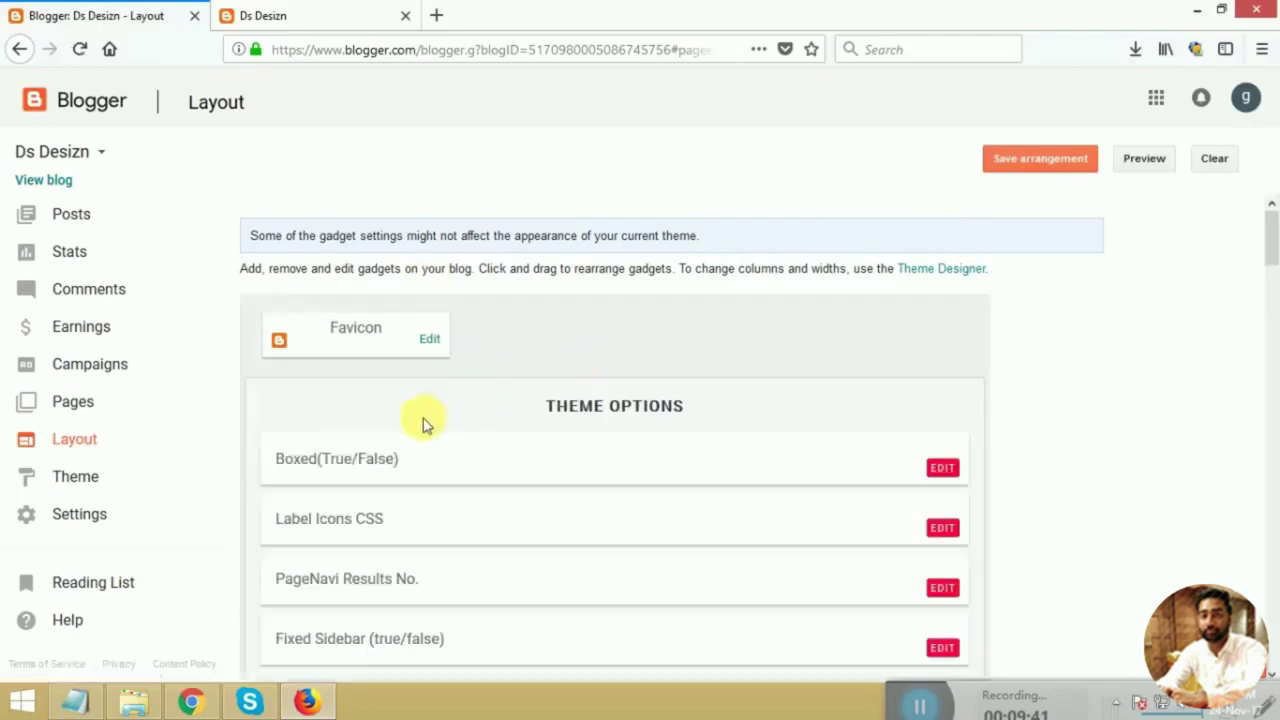
pyautogui.scroll(-2, 283, 415)
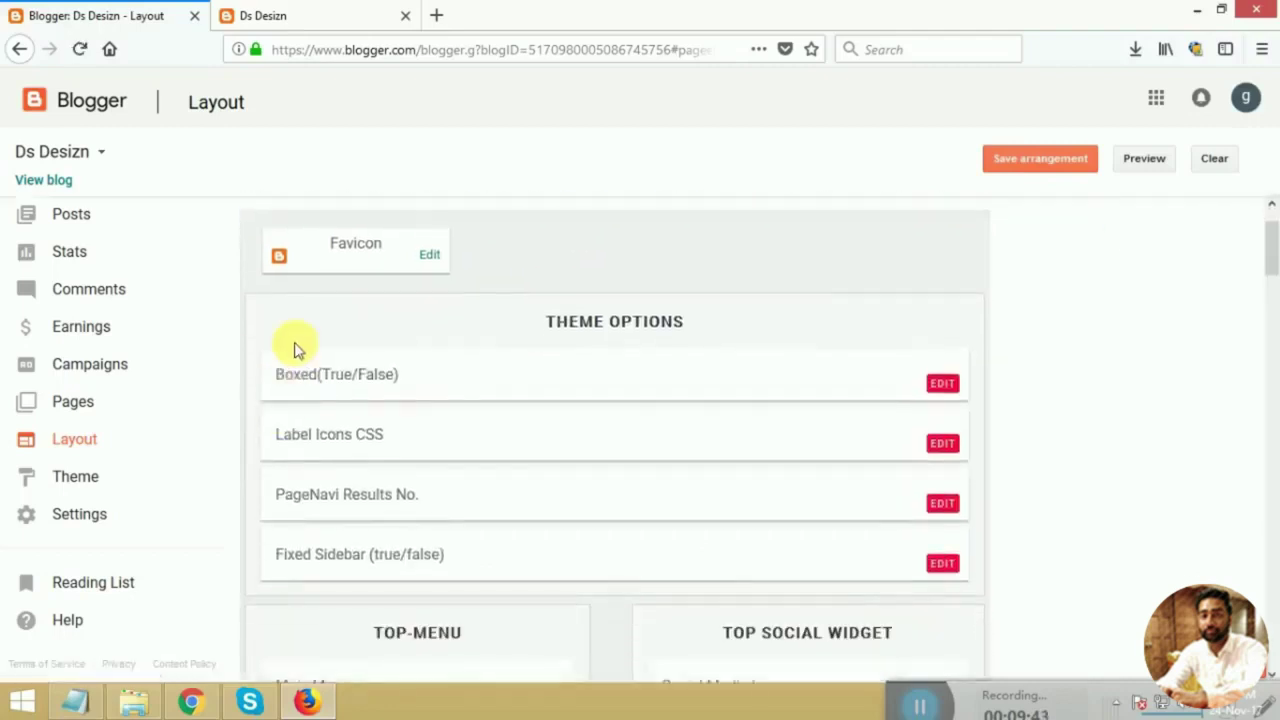
pyautogui.click(942, 383)
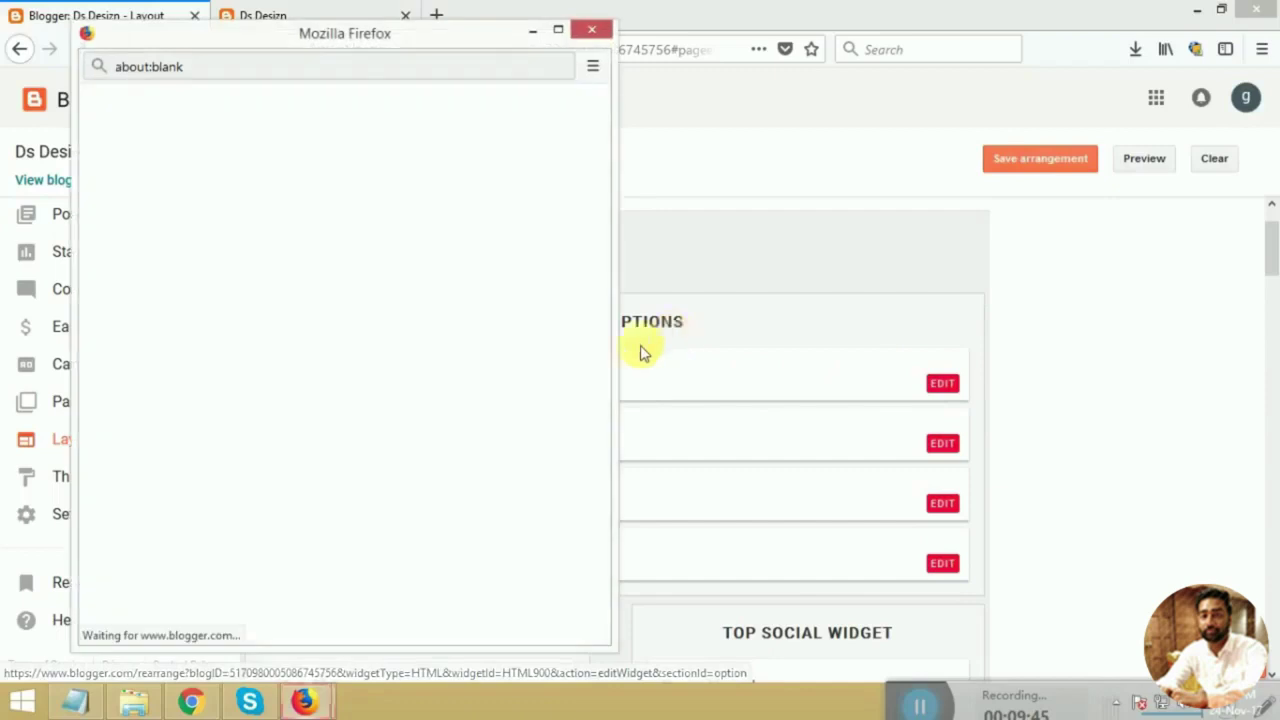
pyautogui.moveTo(395, 40); pyautogui.dragTo(800, 65)
pyautogui.moveTo(680, 258); pyautogui.dragTo(470, 262)
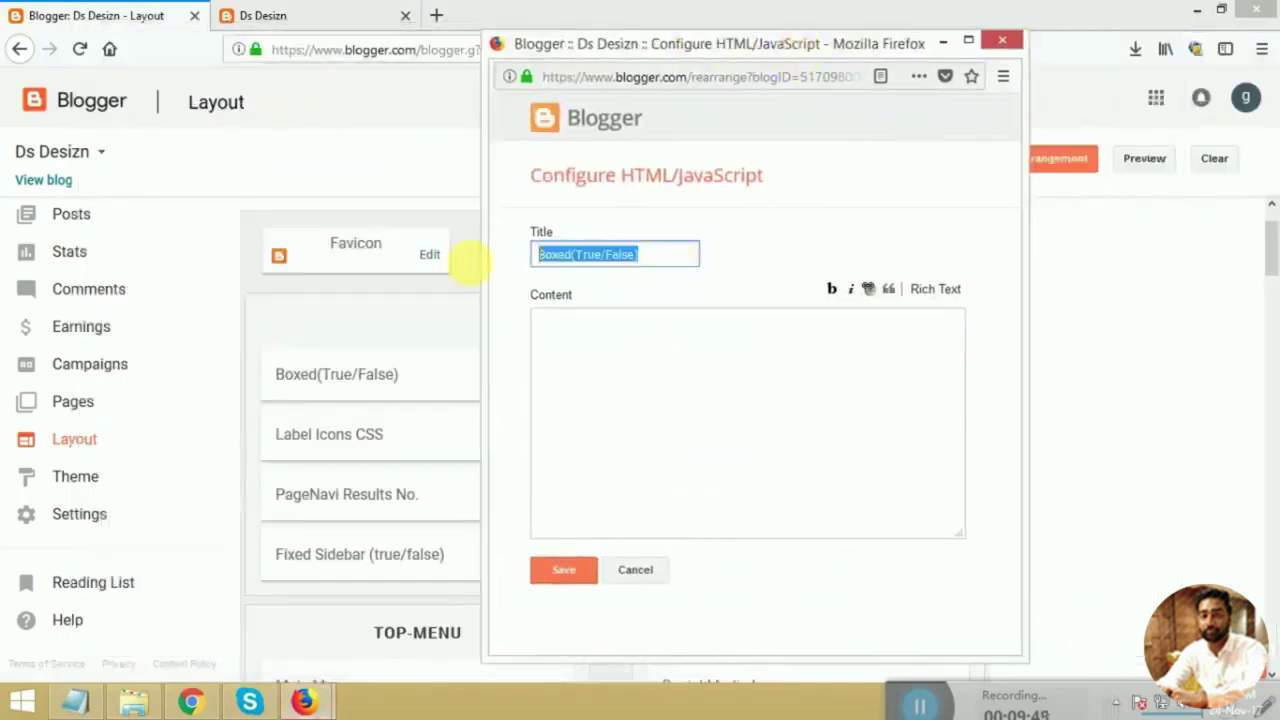
pyautogui.click(943, 43)
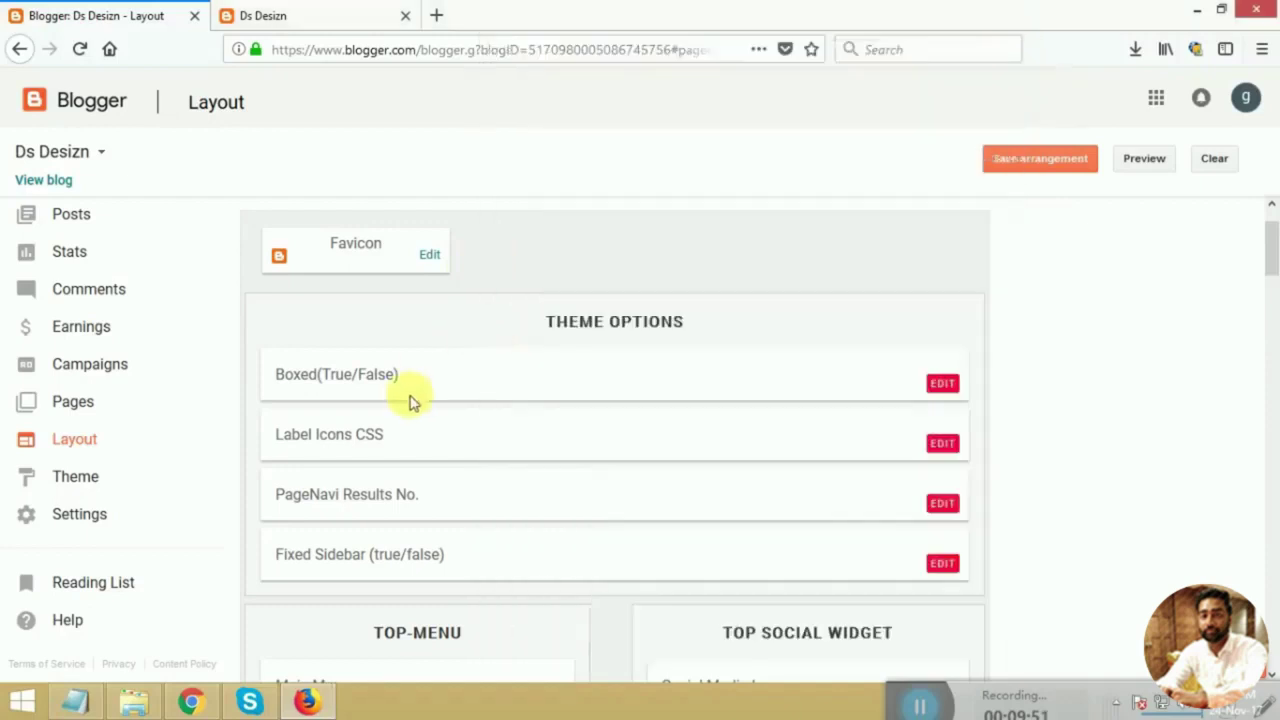
# Step: Try to replace the magma image in the Blog Logo header gadget with a file from the computer
pyautogui.scroll(-4, 886, 403)
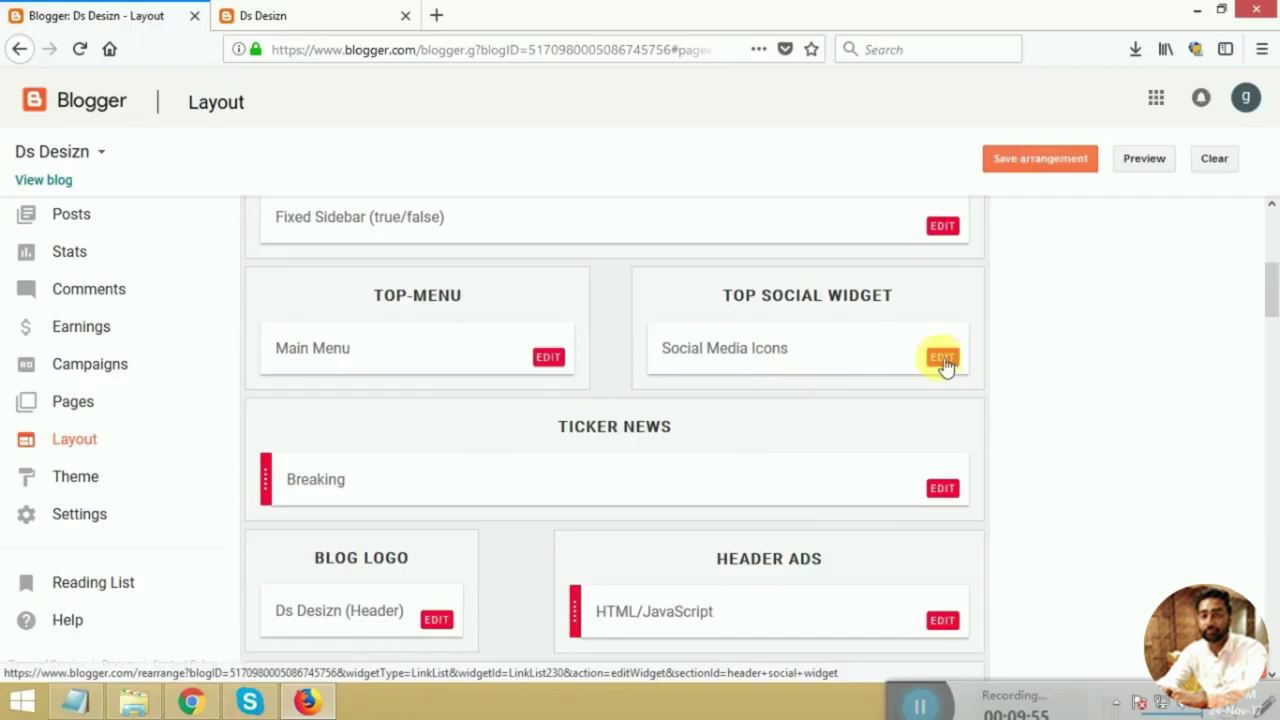
pyautogui.scroll(-1, 551, 466)
pyautogui.scroll(-2, 551, 466)
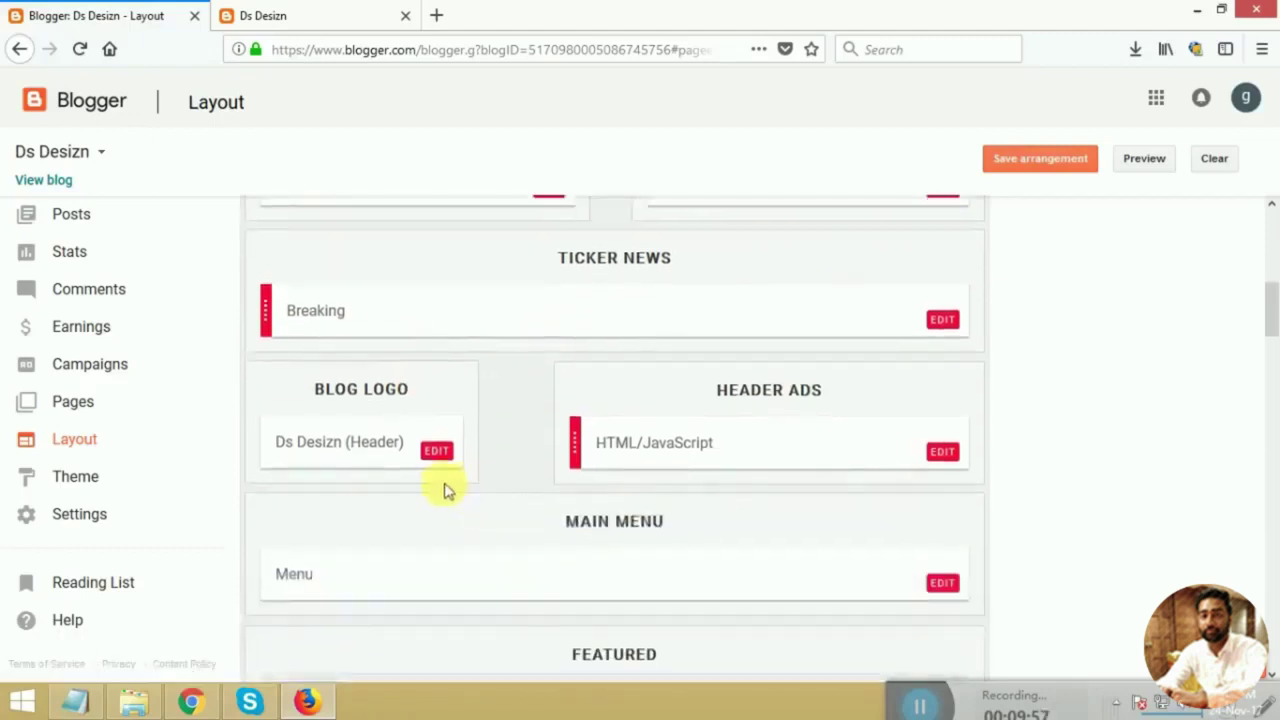
pyautogui.click(446, 457)
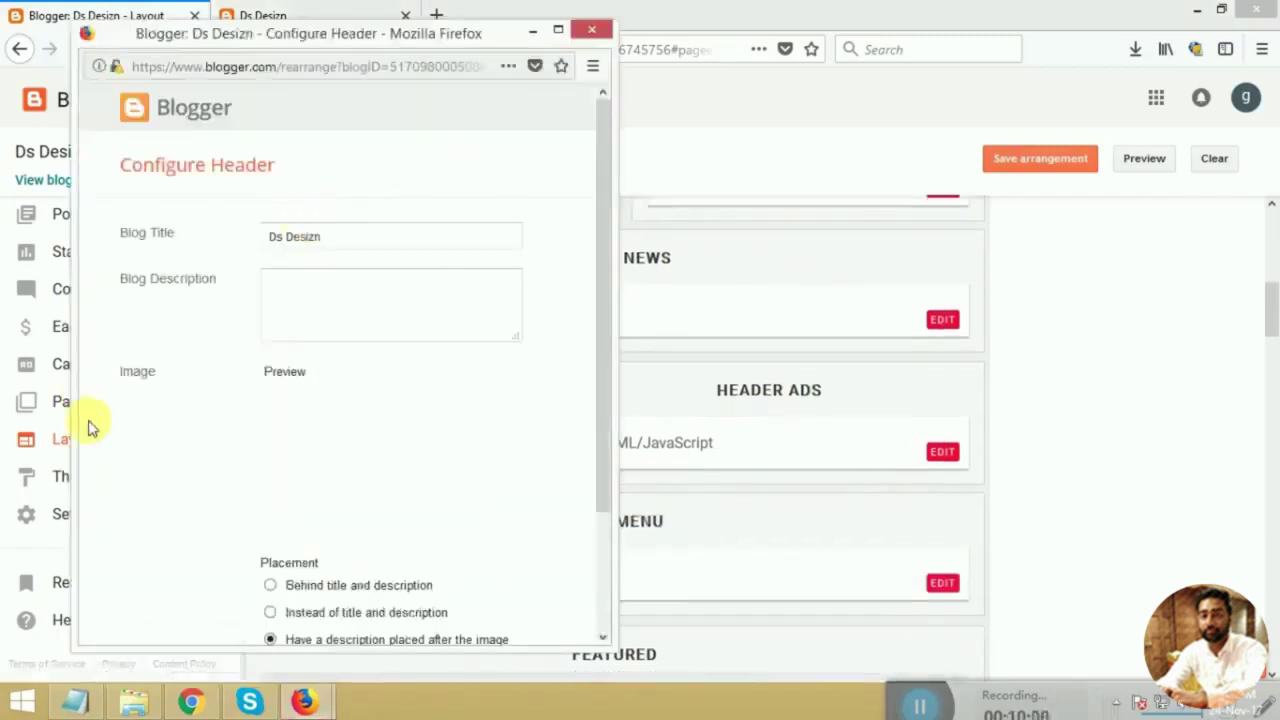
pyautogui.scroll(-1, 300, 400)
pyautogui.moveTo(306, 343); pyautogui.dragTo(511, 325)
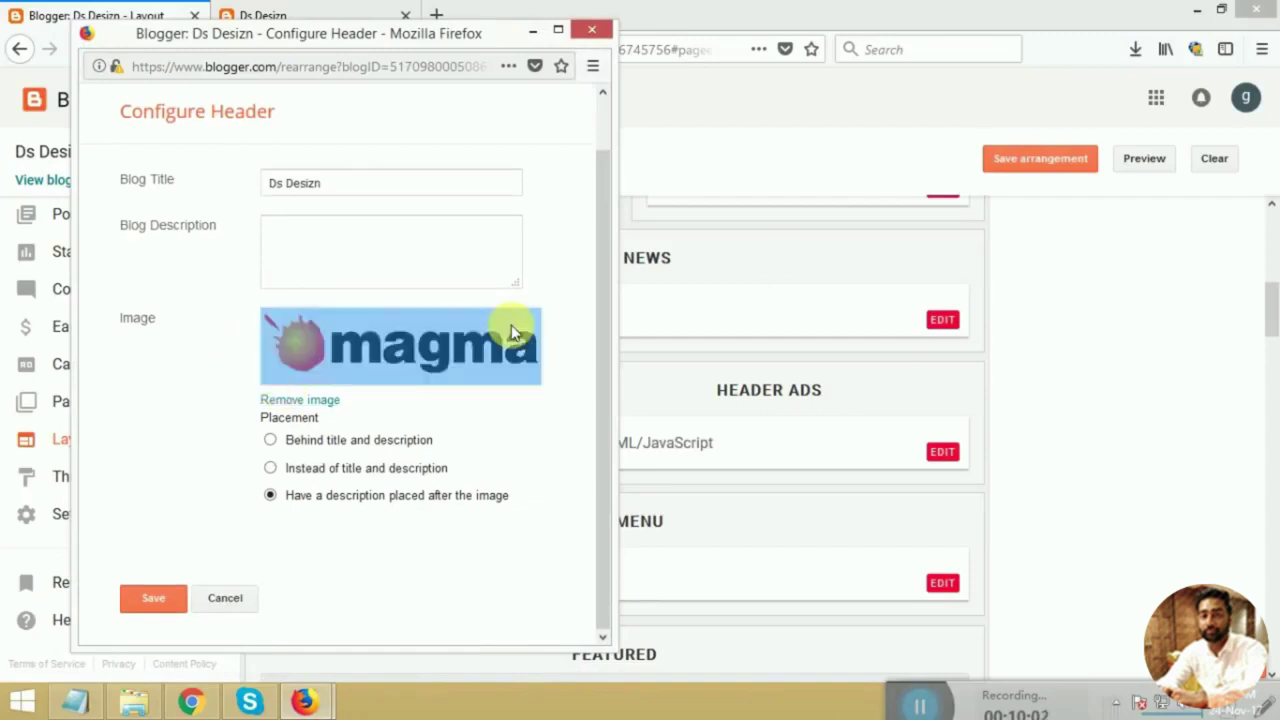
pyautogui.click(289, 400)
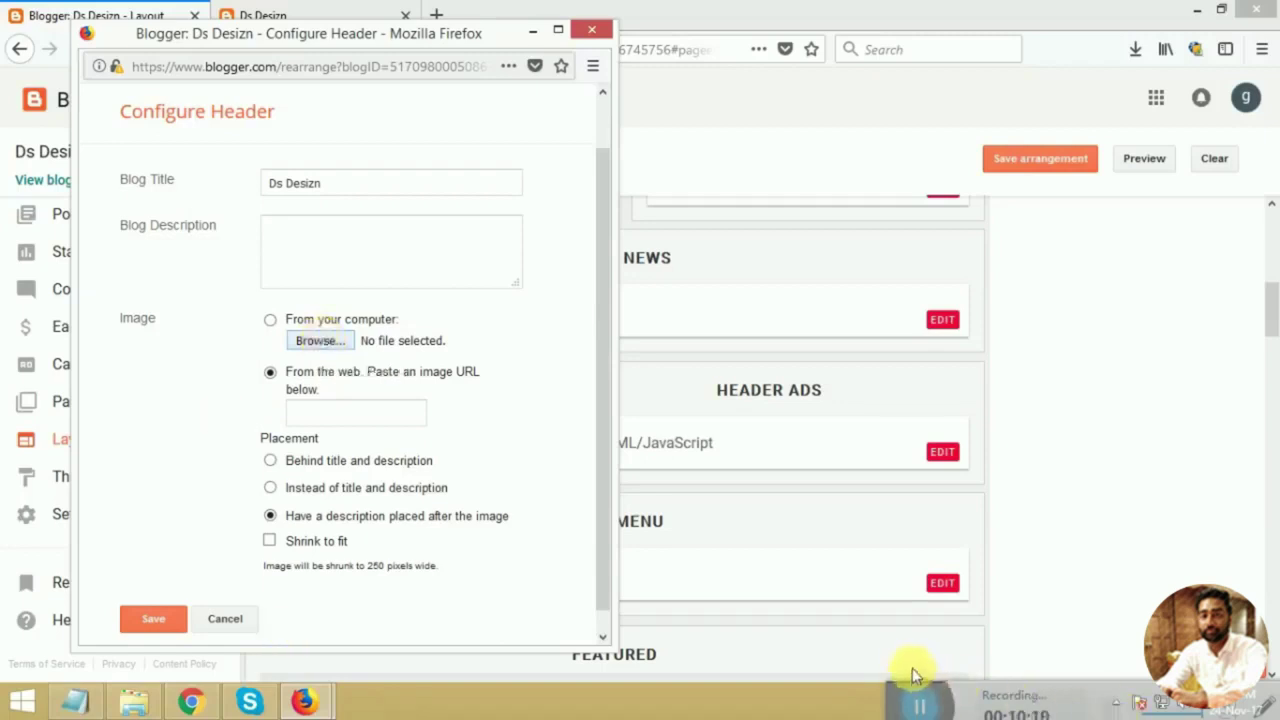
pyautogui.click(319, 341)
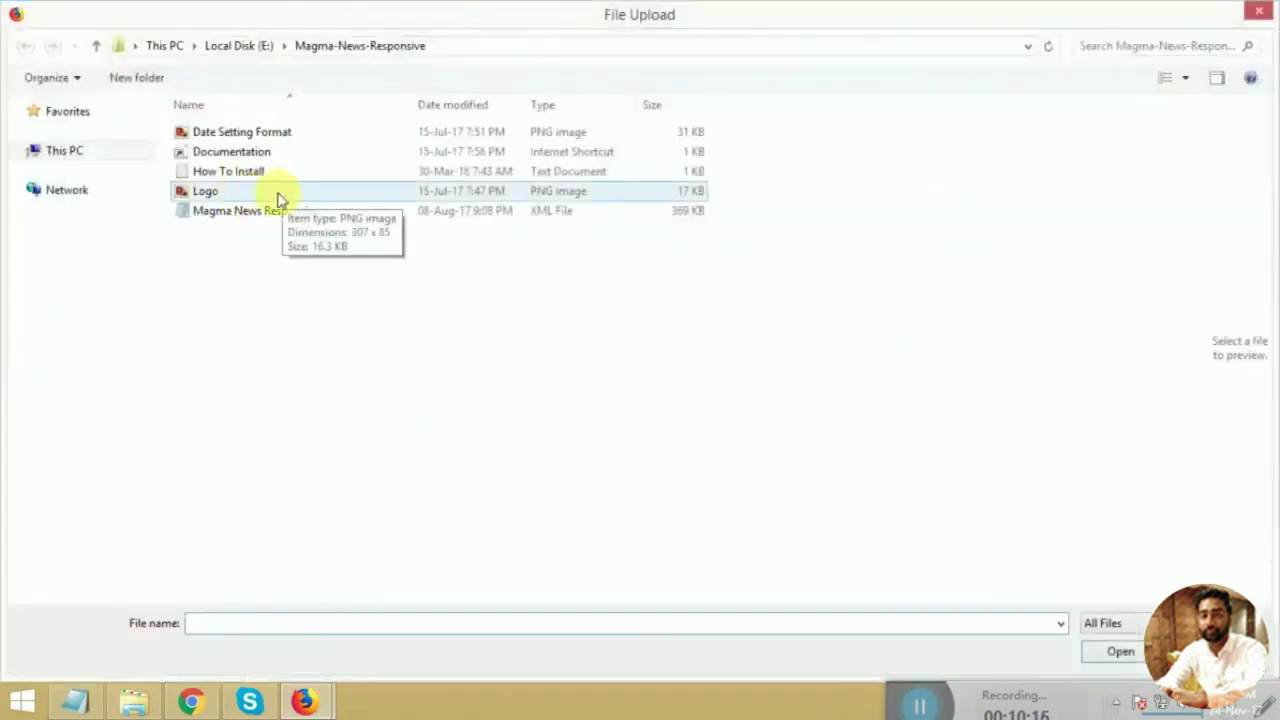
pyautogui.click(1262, 10)
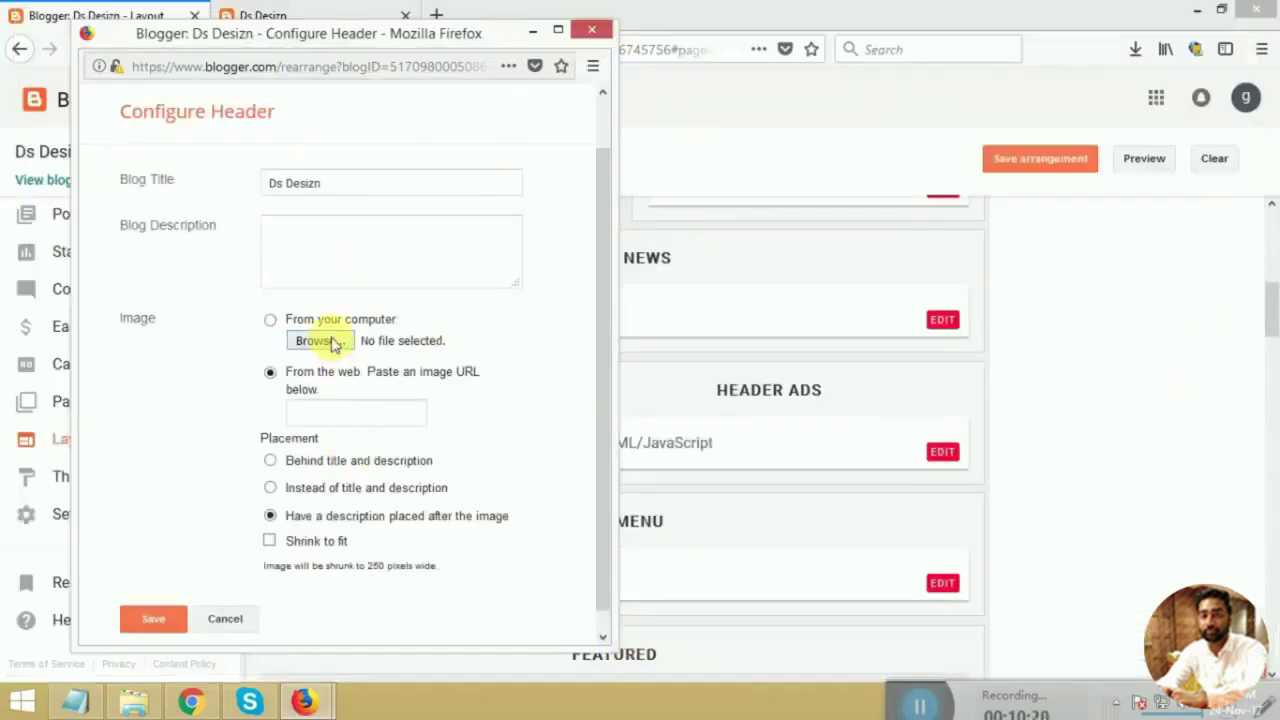
pyautogui.scroll(-1, 397, 434)
pyautogui.click(228, 599)
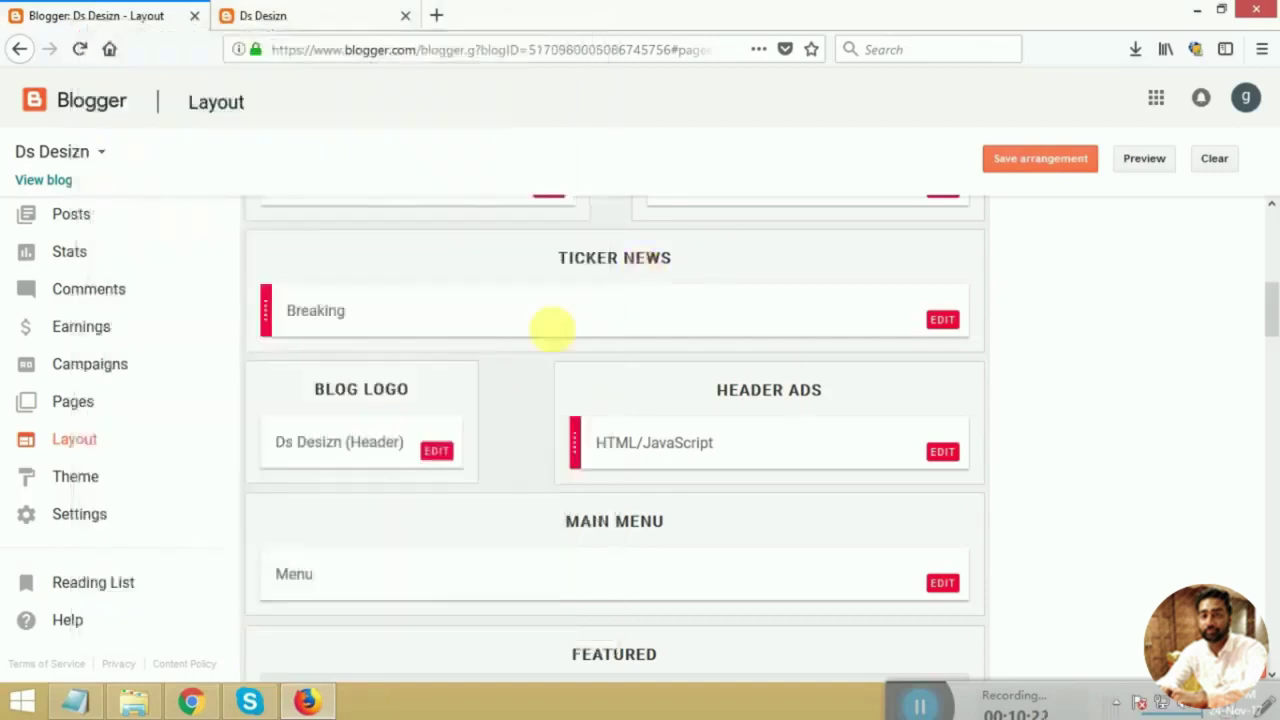
# Step: Look through the remaining Layout sections down to the footer widgets and open the sidebar's Featured post gadget settings
pyautogui.scroll(-7, 930, 453)
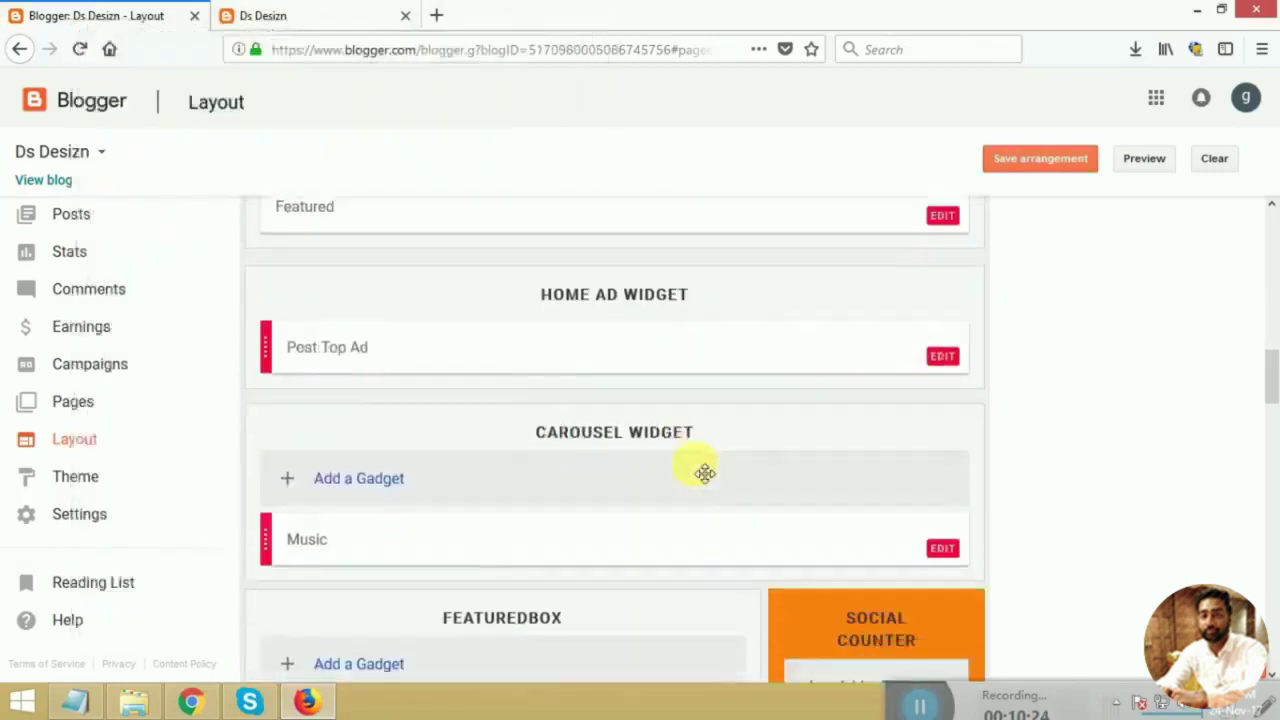
pyautogui.scroll(-14, 697, 471)
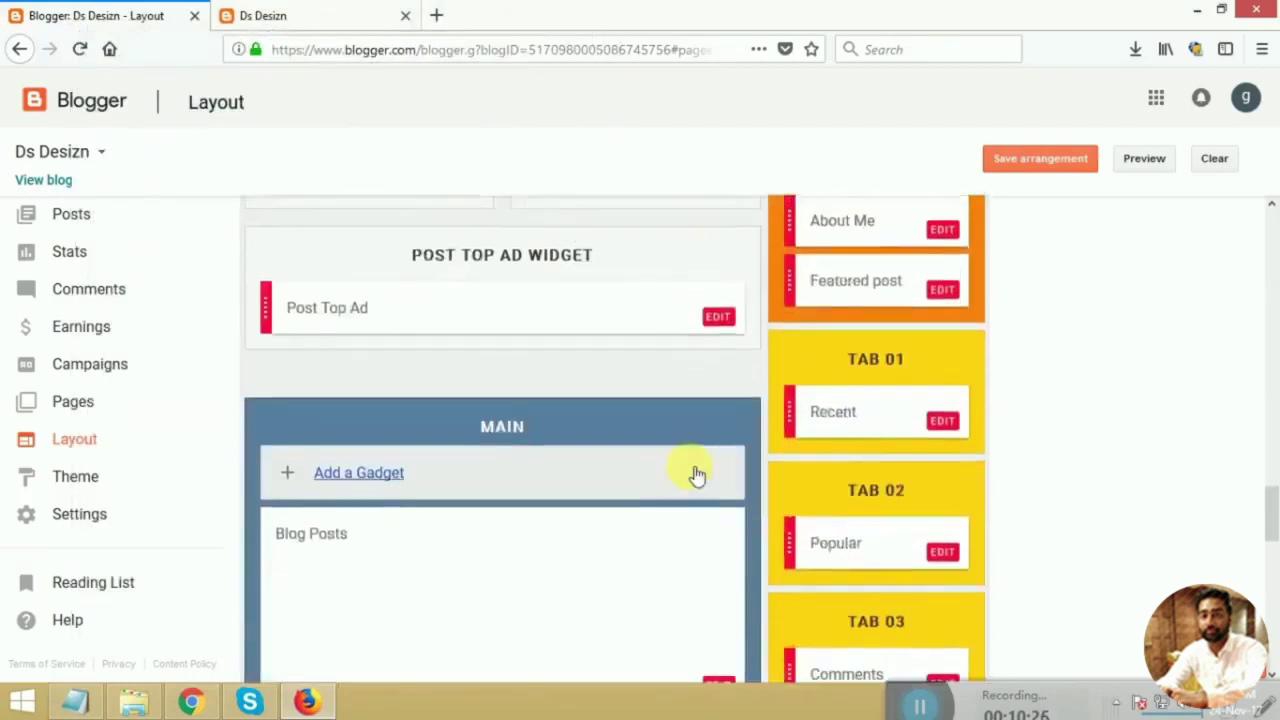
pyautogui.scroll(-10, 690, 481)
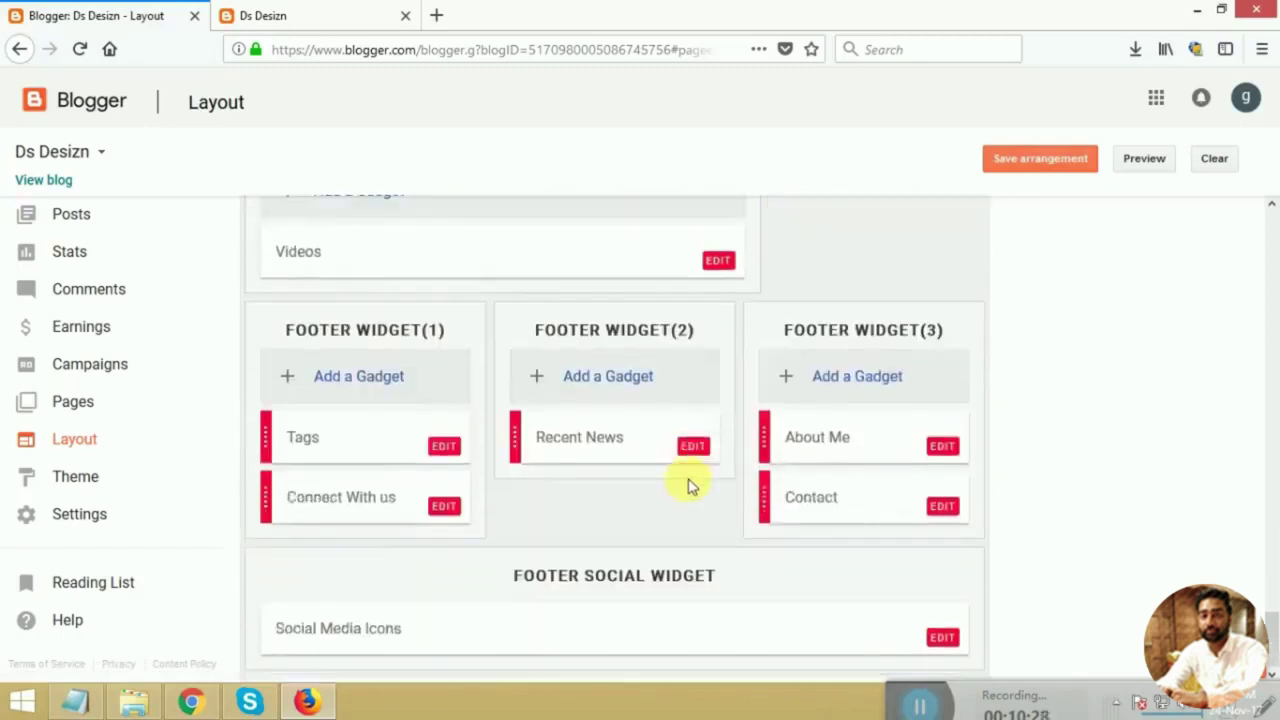
pyautogui.scroll(8, 771, 464)
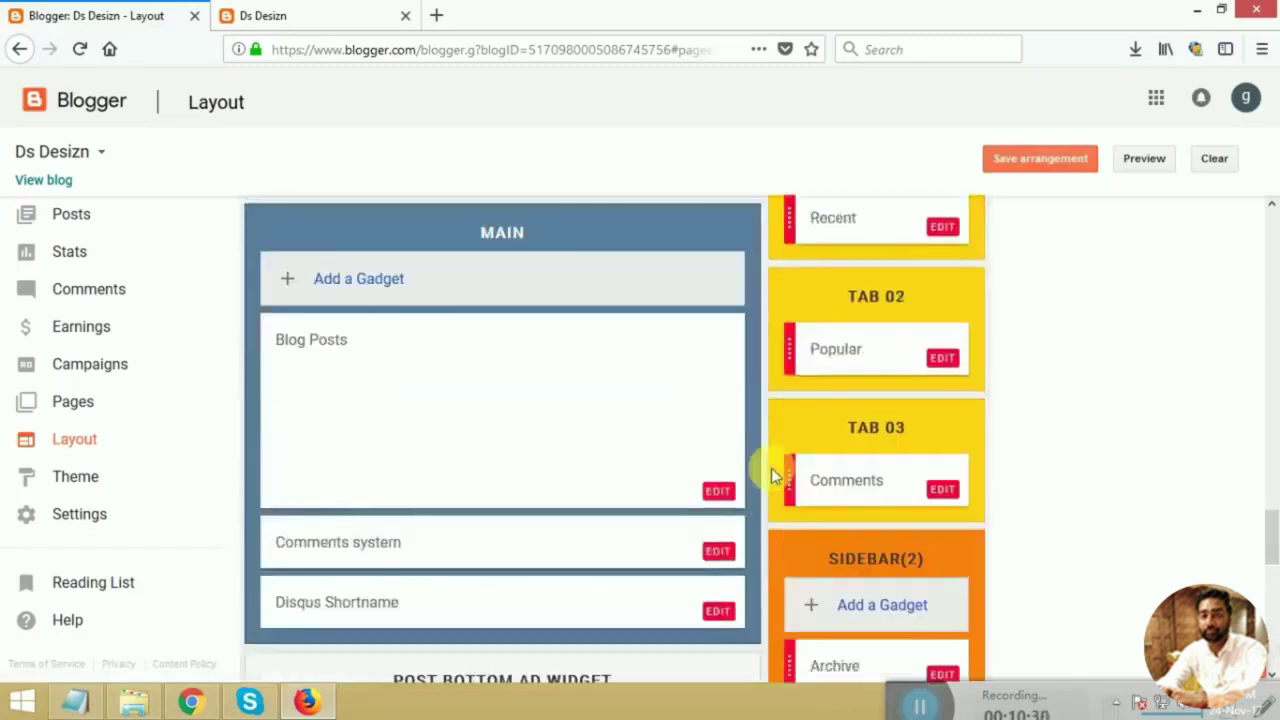
pyautogui.moveTo(866, 360); pyautogui.dragTo(868, 318)
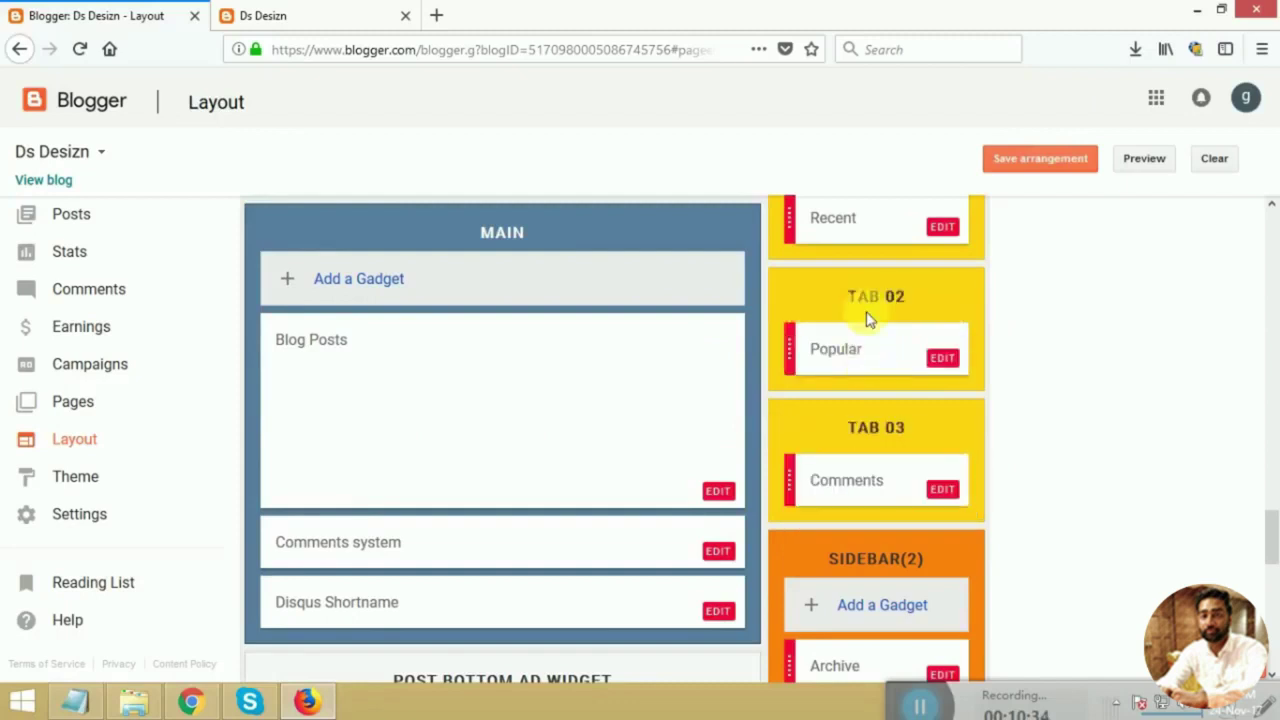
pyautogui.scroll(3, 820, 418)
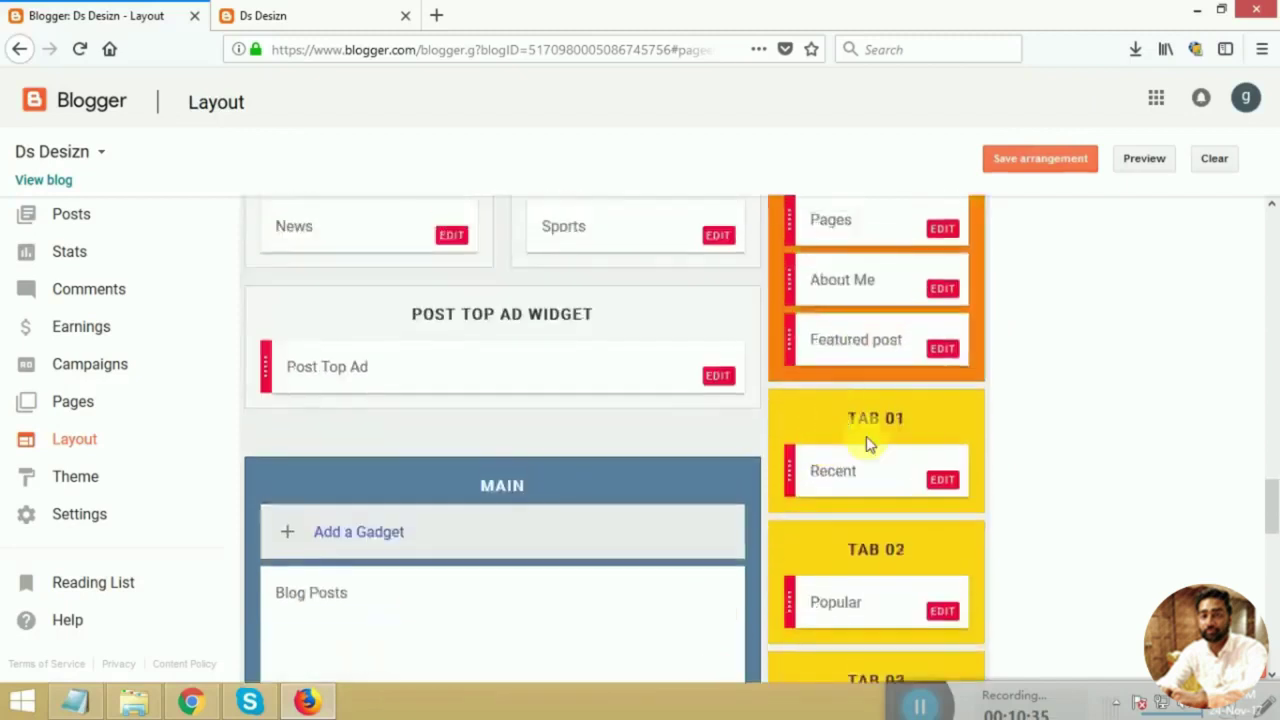
pyautogui.click(942, 349)
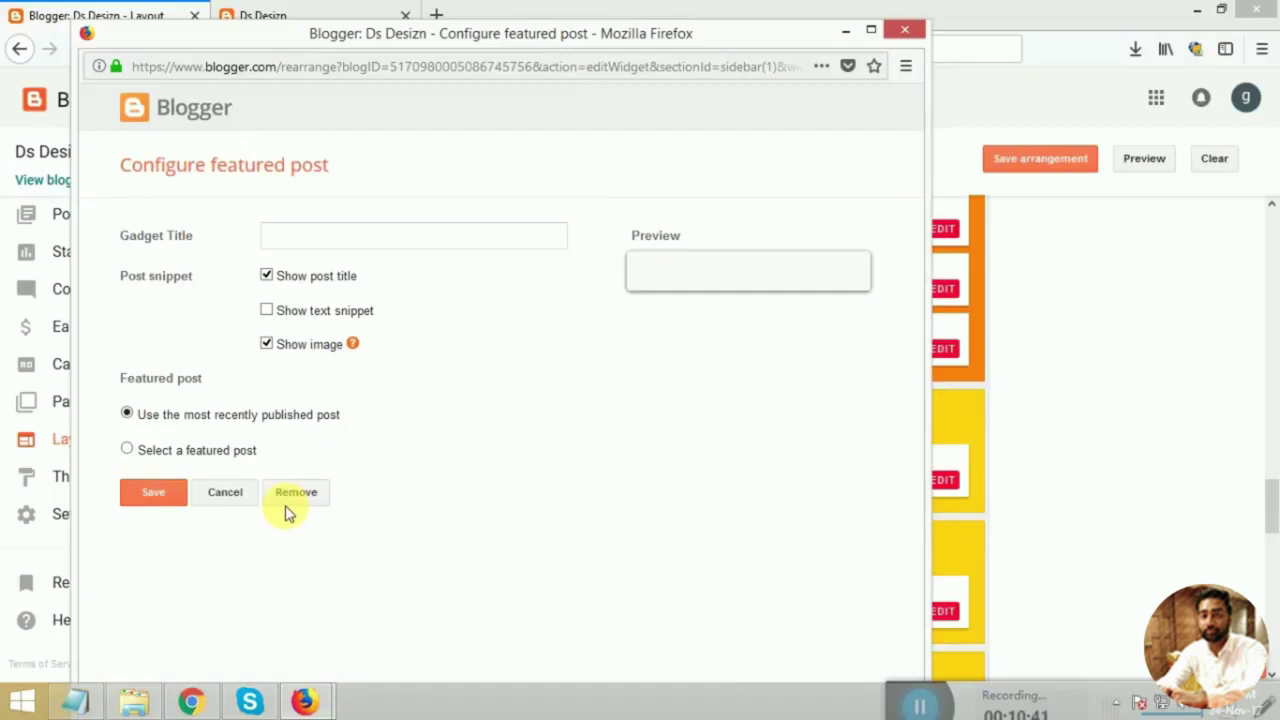
pyautogui.click(98, 704)
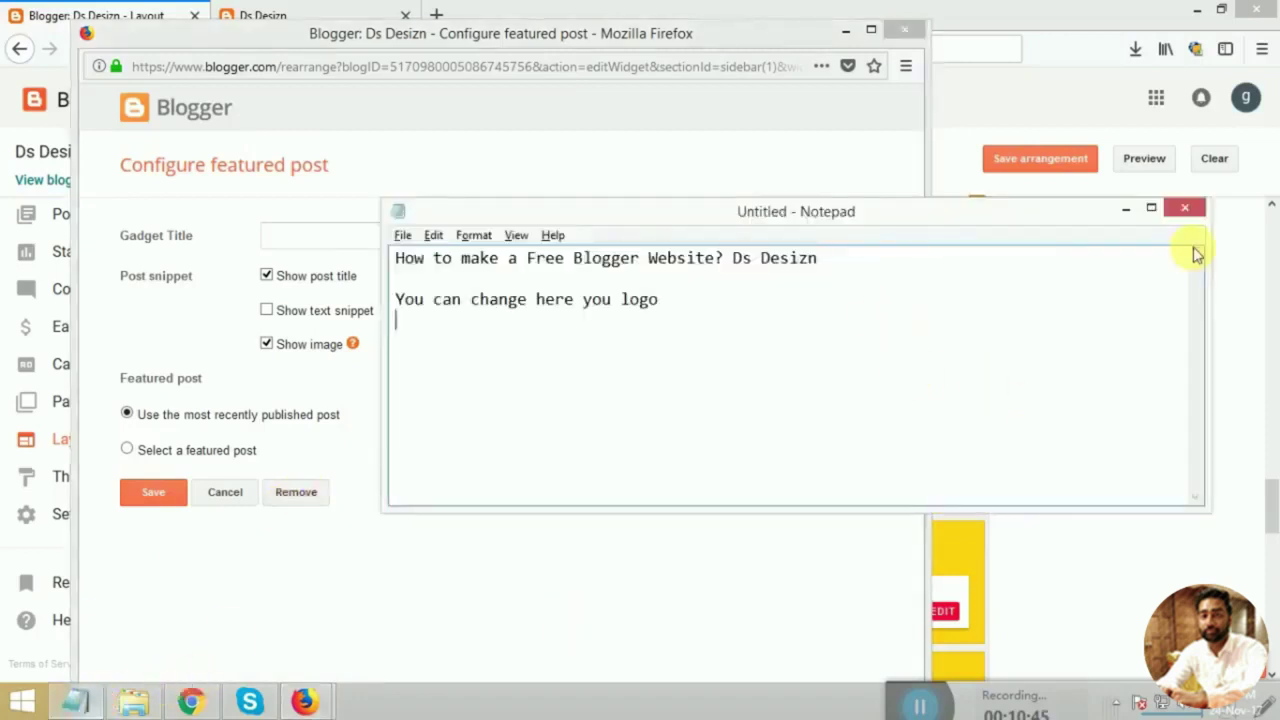
pyautogui.click(1180, 214)
pyautogui.click(763, 353)
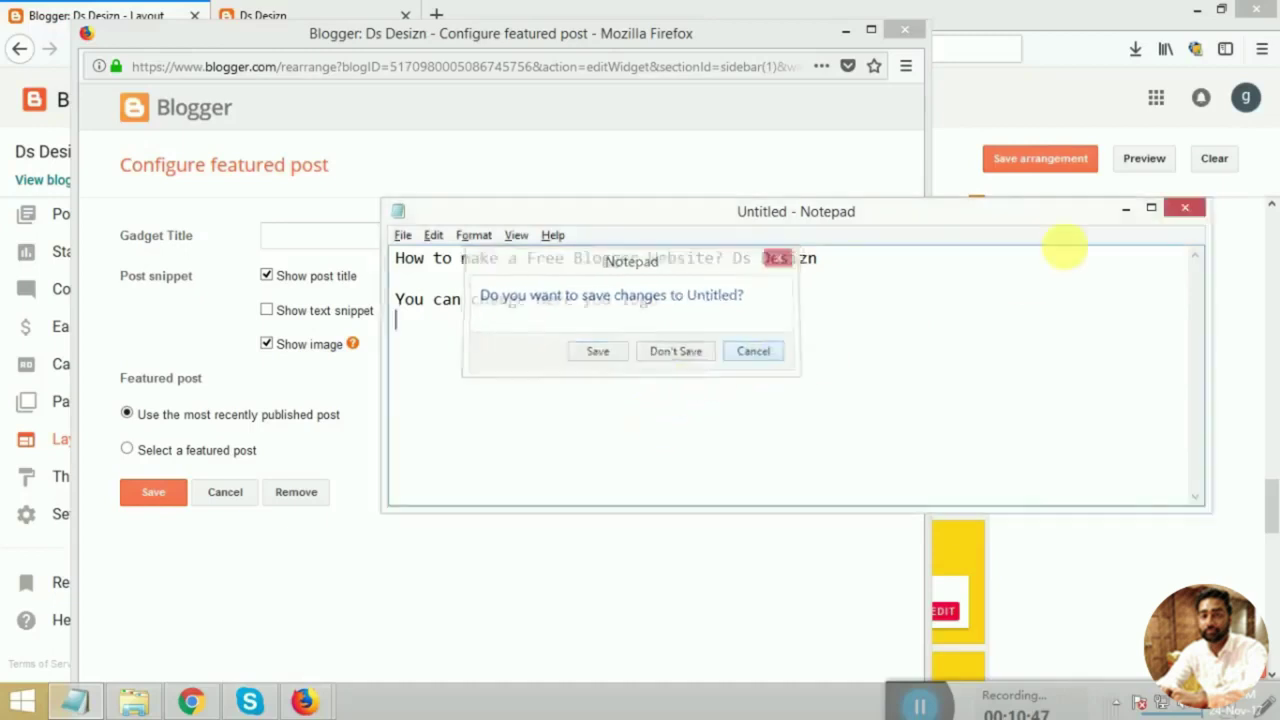
pyautogui.click(1125, 210)
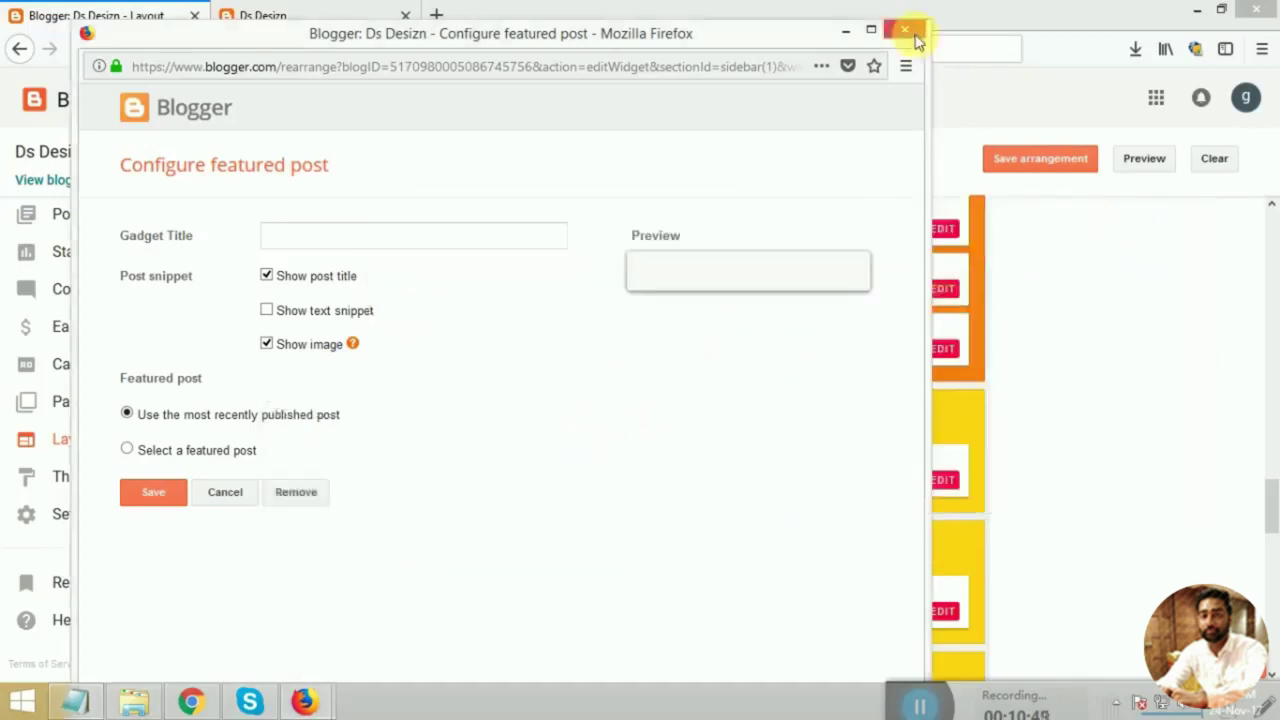
# Step: Close the Featured post settings without saving and try swapping the Contact and About Me gadgets in Footer Widget(3)
pyautogui.click(914, 35)
pyautogui.scroll(-10, 608, 457)
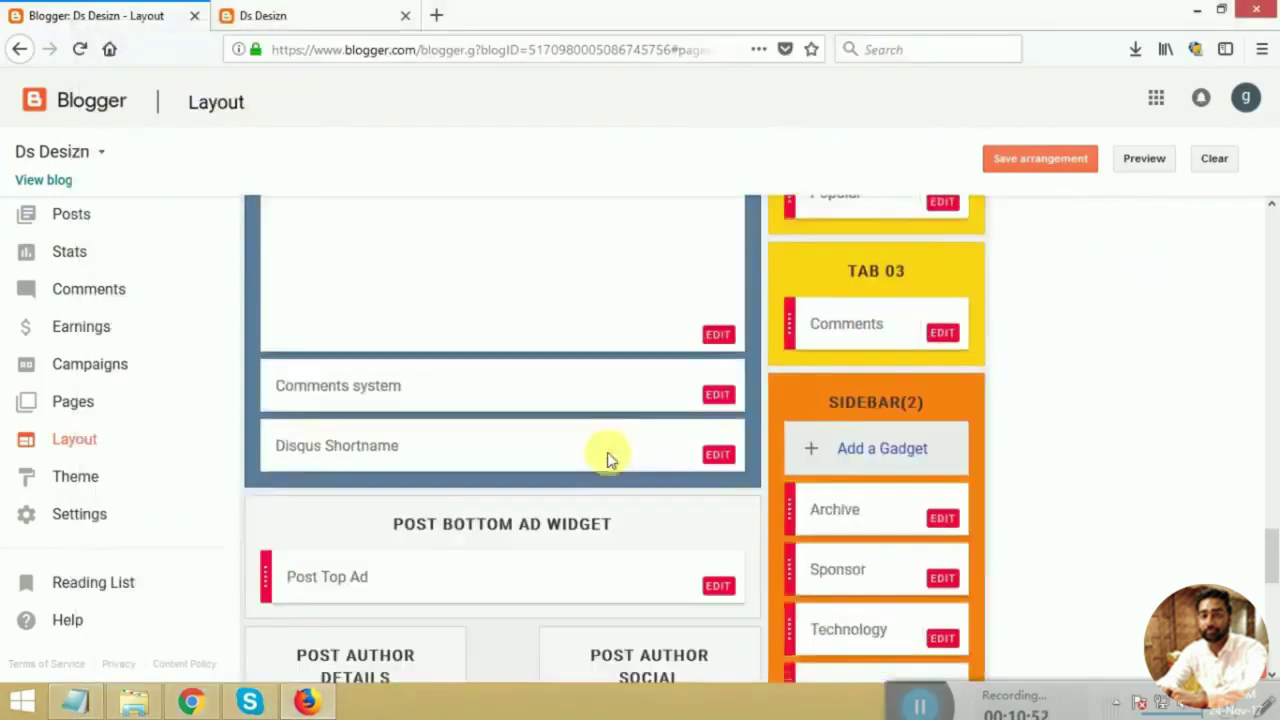
pyautogui.scroll(-3, 612, 457)
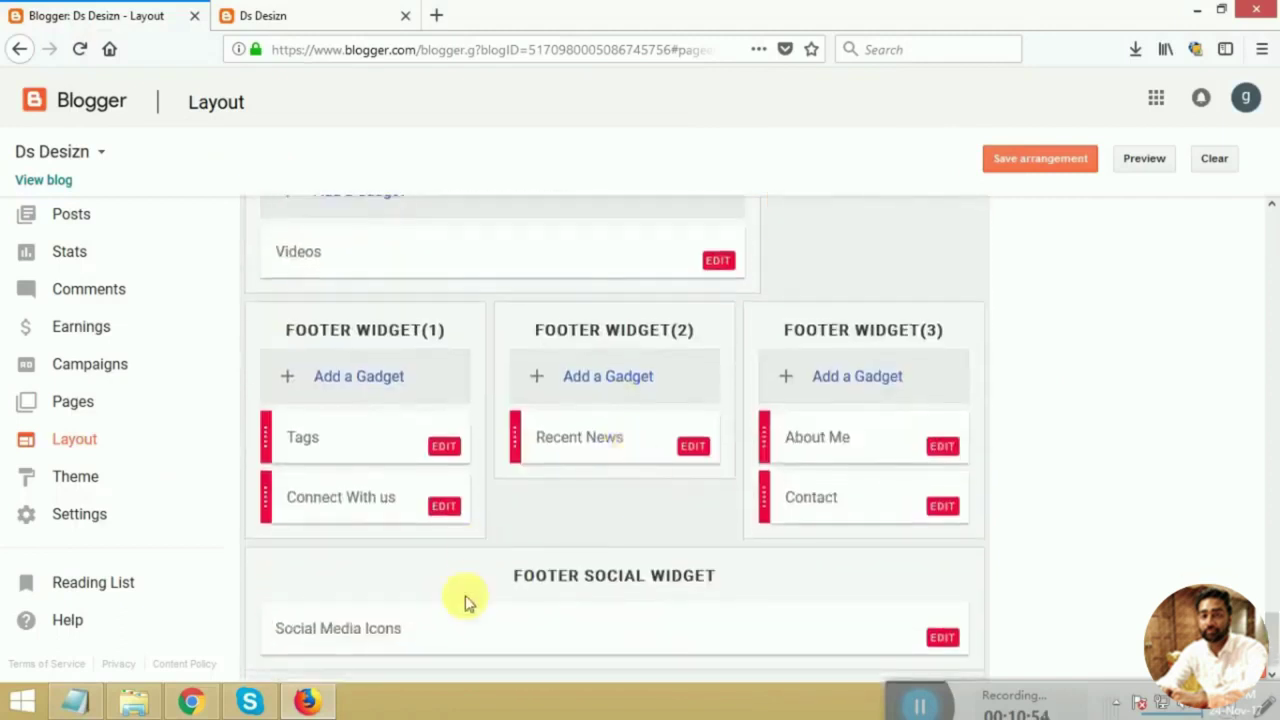
pyautogui.moveTo(813, 489); pyautogui.dragTo(814, 437)
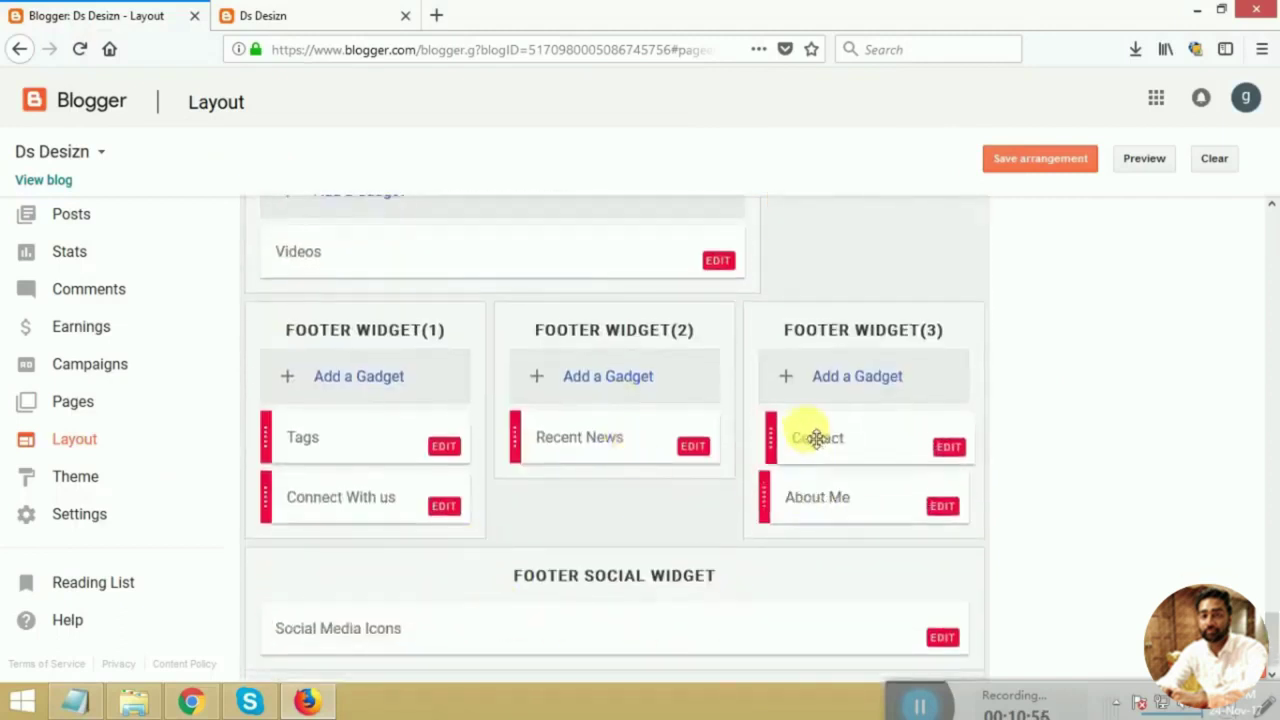
pyautogui.moveTo(812, 487); pyautogui.dragTo(828, 430)
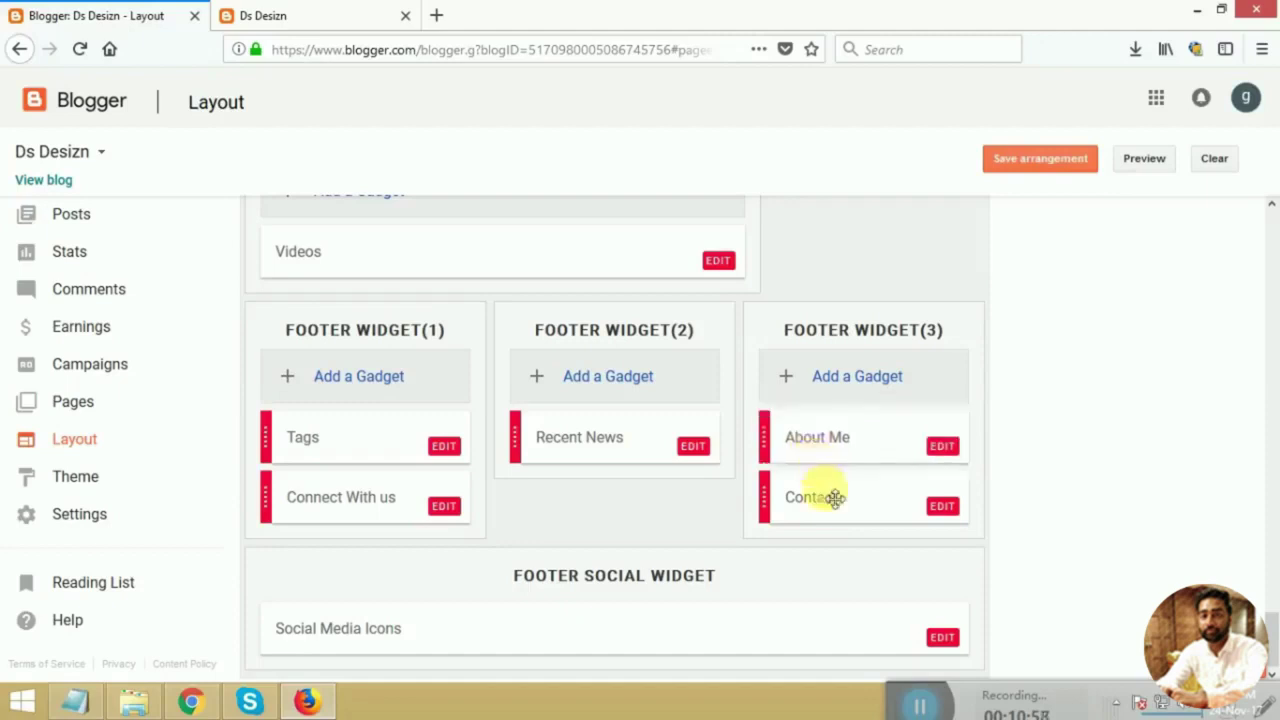
# Step: Try rearranging the Tags, Connect With us and Recent News gadgets within and between Footer Widget(1) and Footer Widget(2)
pyautogui.moveTo(400, 449); pyautogui.dragTo(376, 520)
pyautogui.moveTo(580, 445); pyautogui.dragTo(410, 525)
pyautogui.moveTo(396, 458); pyautogui.dragTo(430, 445)
pyautogui.moveTo(457, 505); pyautogui.dragTo(640, 430)
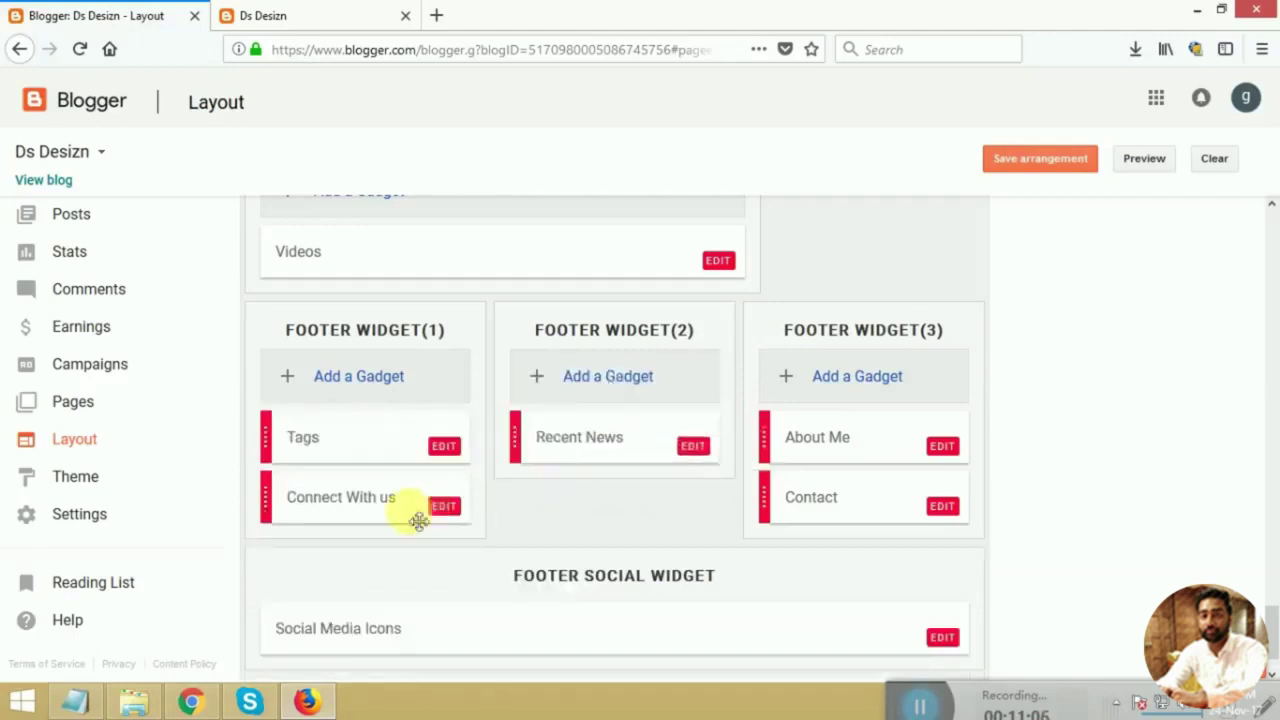
# Step: Move the Connect With us and About Me gadgets into Footer Widget(2), placing both above Recent News with About Me first
pyautogui.moveTo(372, 500); pyautogui.dragTo(643, 437)
pyautogui.moveTo(887, 463); pyautogui.dragTo(620, 430)
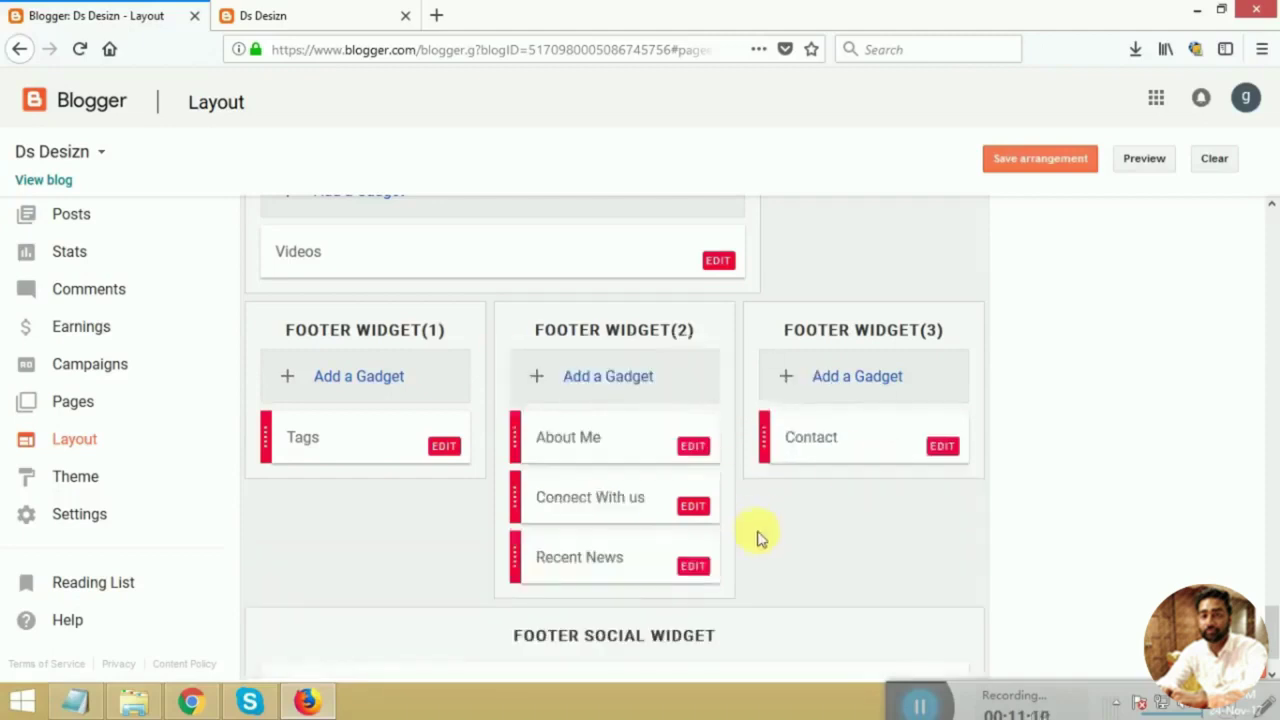
pyautogui.scroll(3, 757, 538)
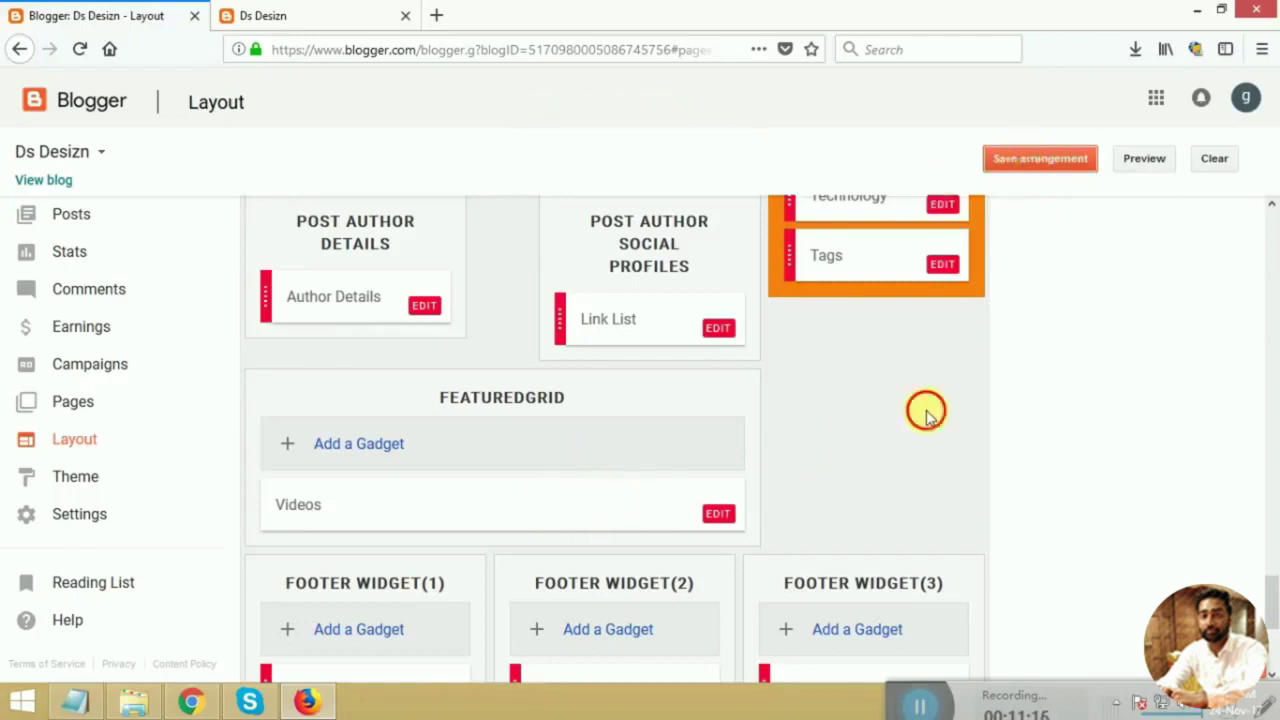
pyautogui.scroll(20, 926, 412)
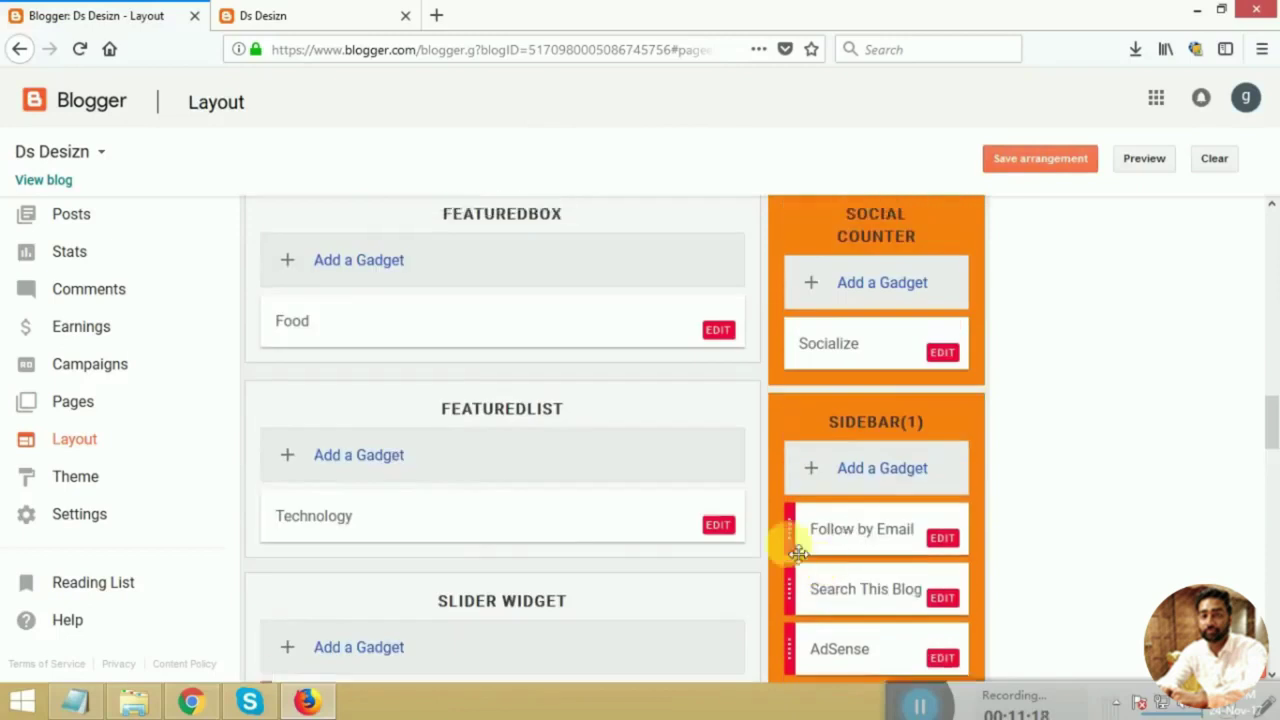
pyautogui.scroll(4, 797, 553)
# Step: Go to the blog's Theme page and look over the Live on Blog and Mobile previews and the theme gallery
pyautogui.click(88, 480)
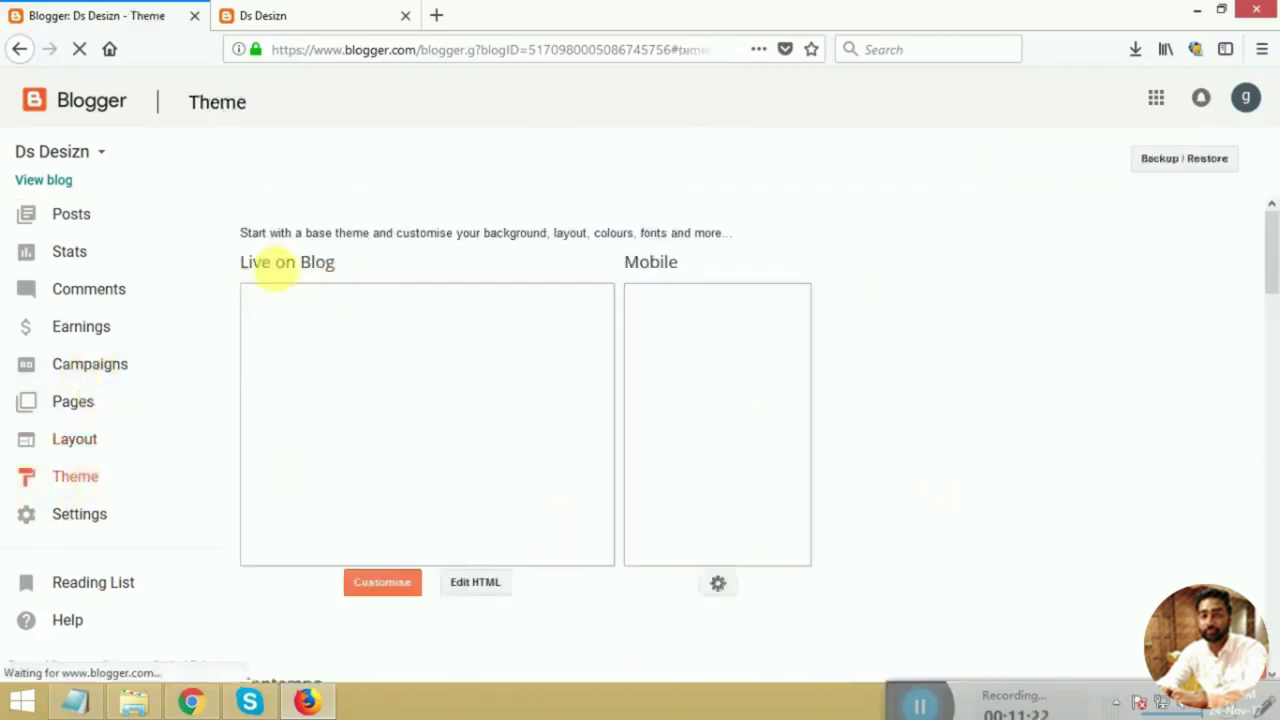
pyautogui.tripleClick(355, 262)
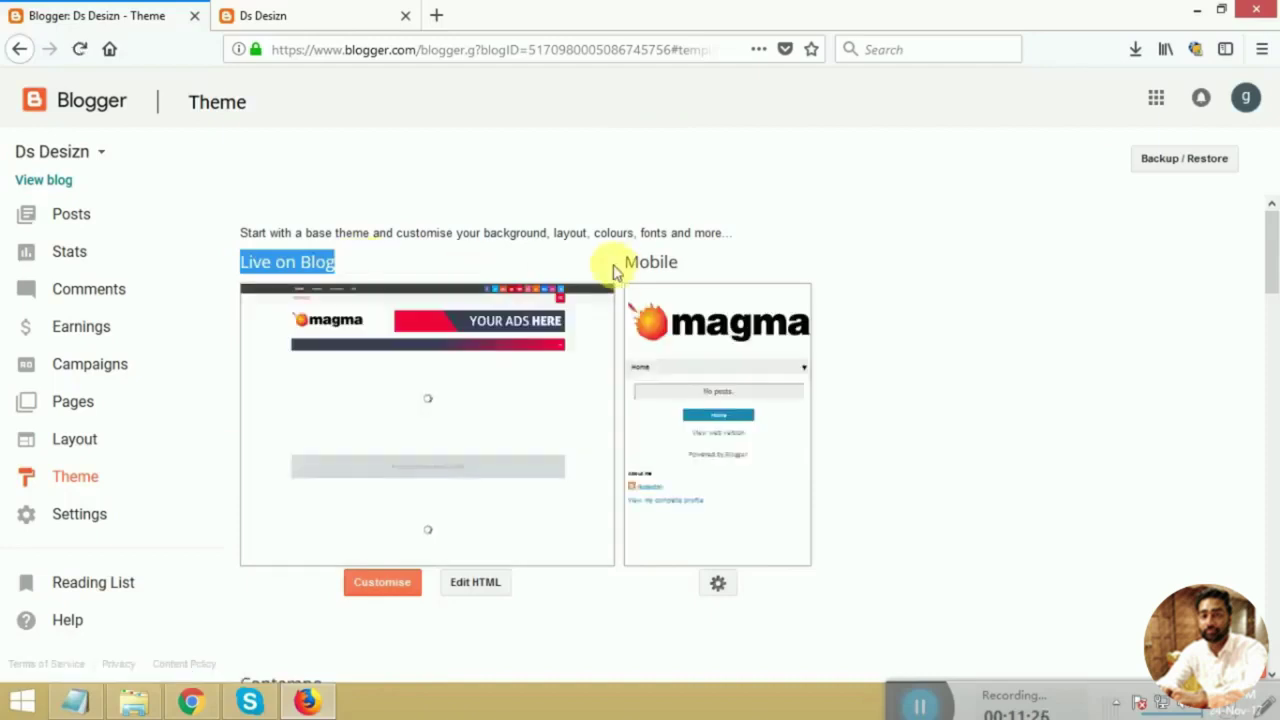
pyautogui.moveTo(612, 266); pyautogui.dragTo(711, 269)
pyautogui.scroll(-3, 459, 410)
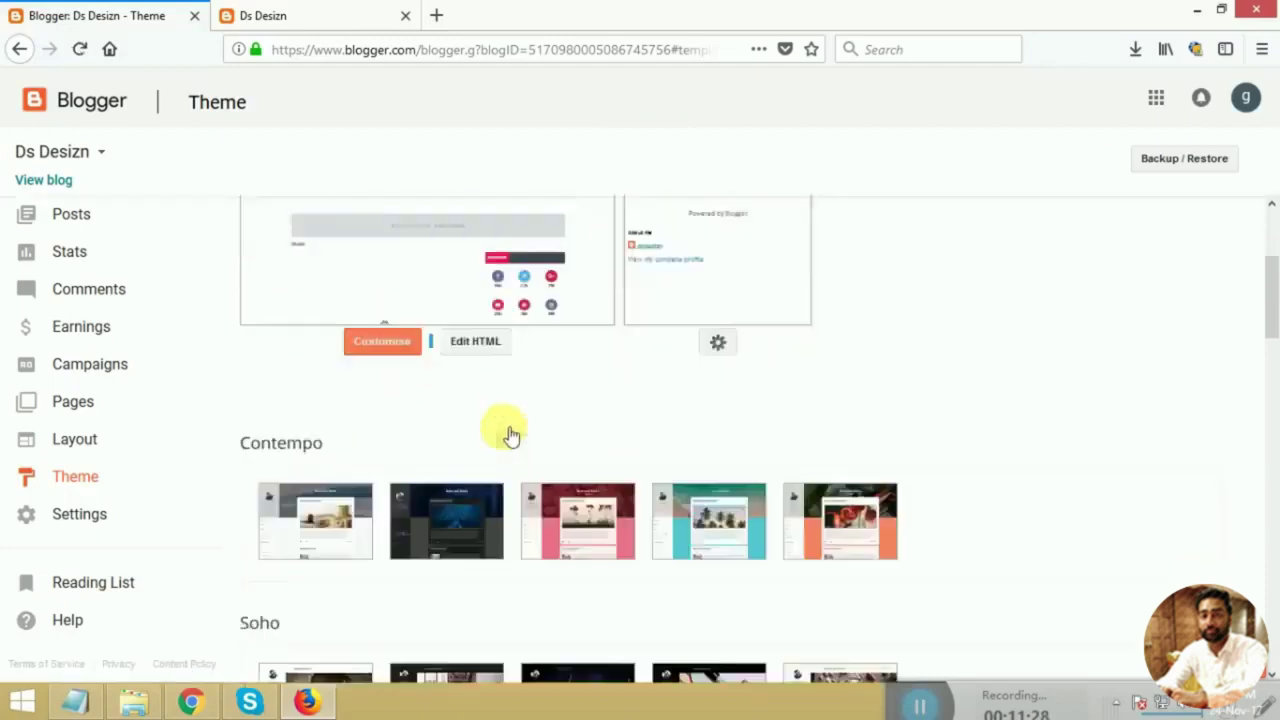
pyautogui.scroll(-3, 400, 435)
pyautogui.scroll(2, 388, 377)
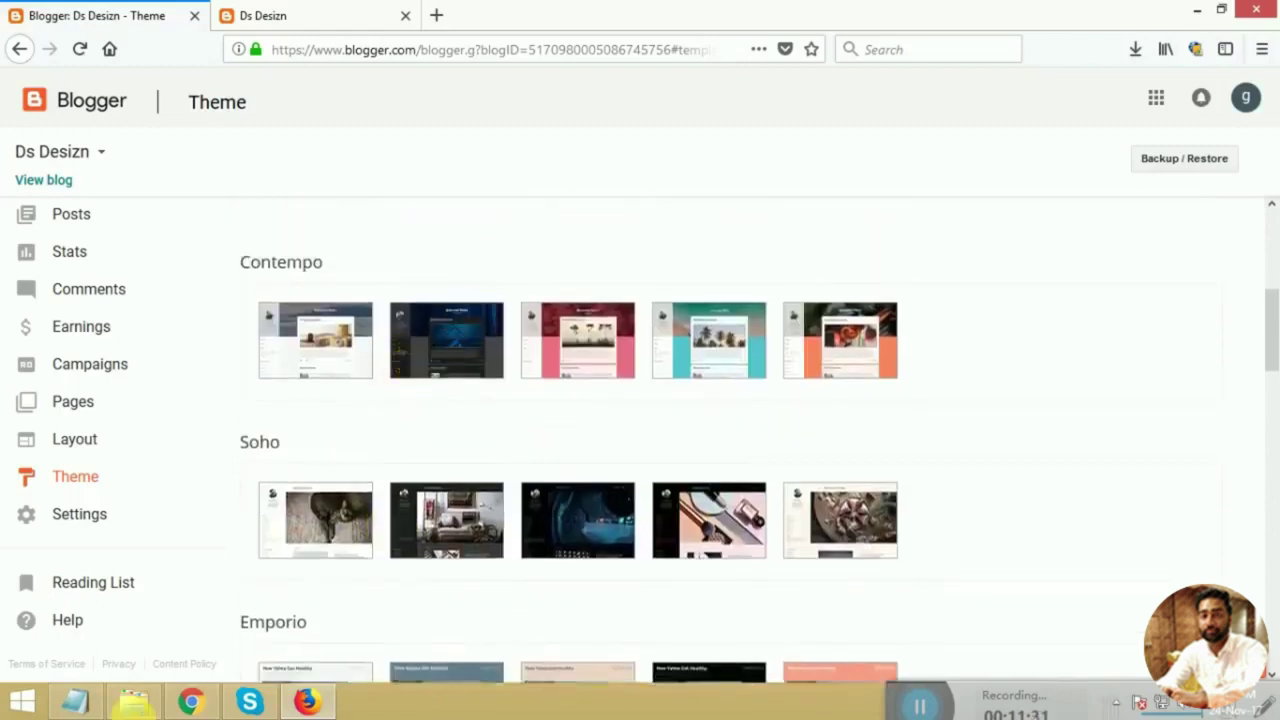
# Step: Switch to the Notepad note, add a line about changing the theme below the logo line, and return to the Theme page
pyautogui.click(75, 702)
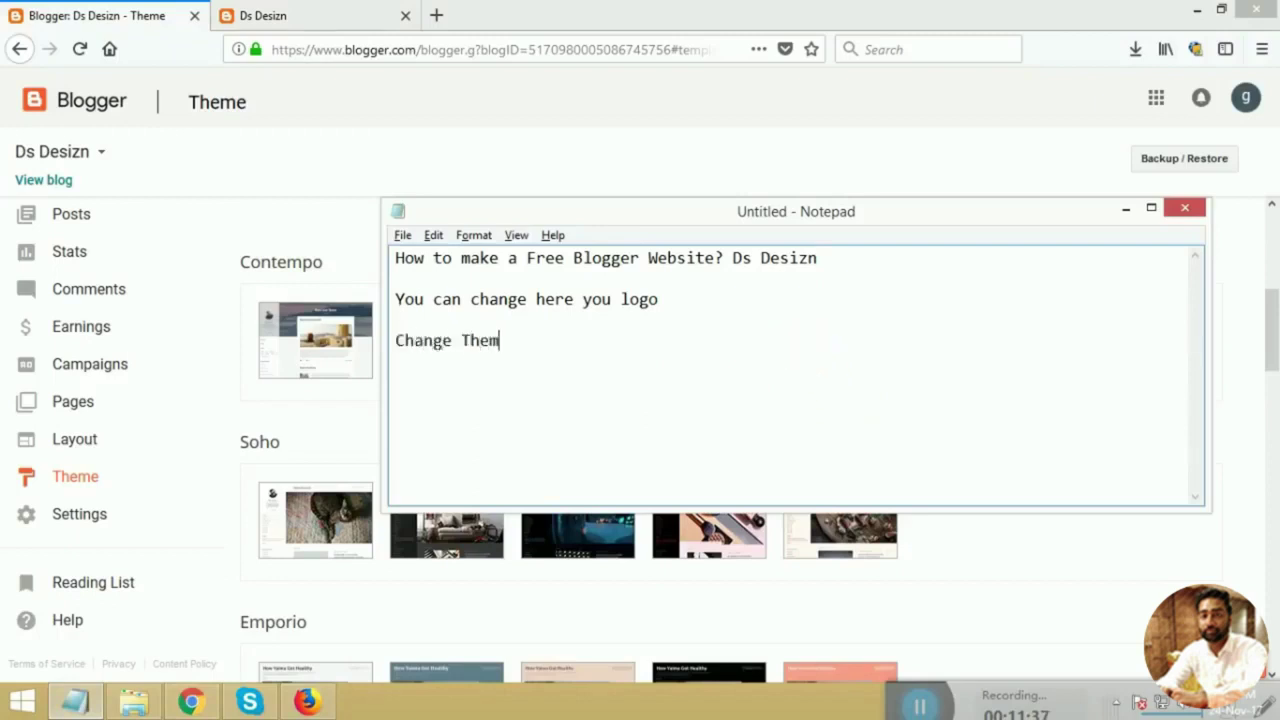
pyautogui.moveTo(568, 350); pyautogui.dragTo(318, 345)
pyautogui.click(303, 385)
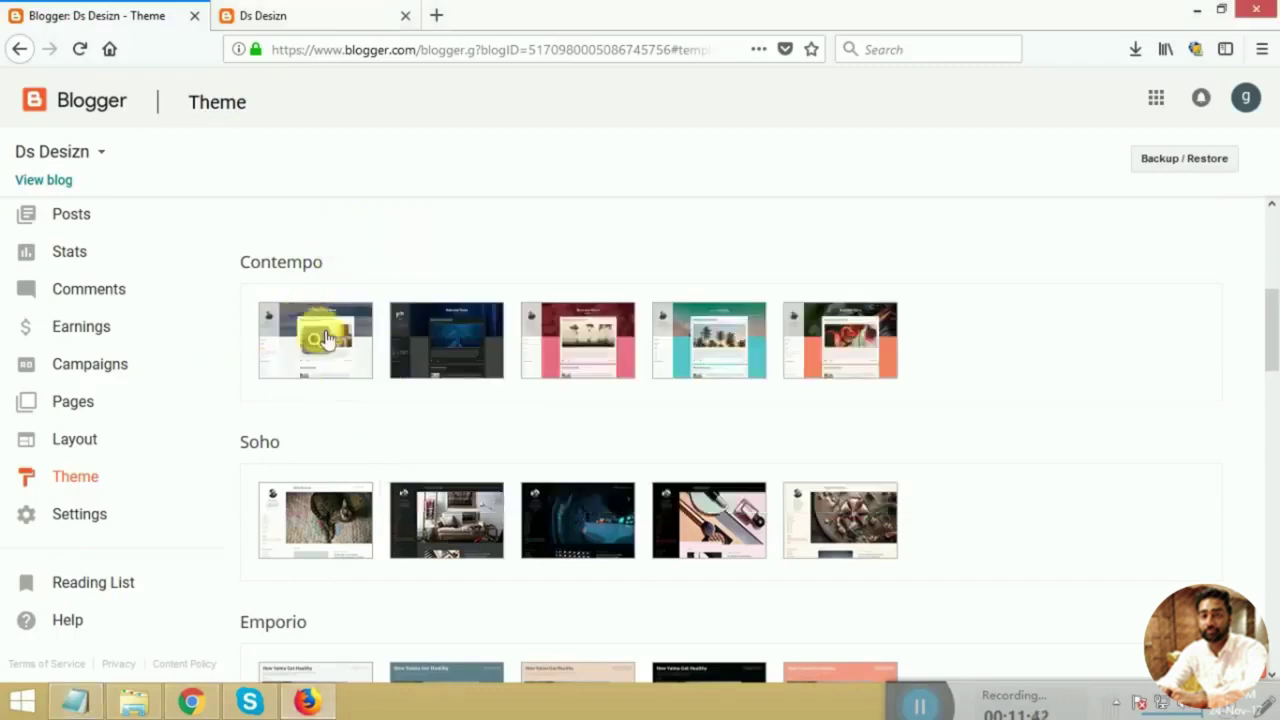
# Step: Browse the theme gallery and apply the first Contempo theme to the blog, skipping the backup of the current theme
pyautogui.scroll(-3, 770, 425)
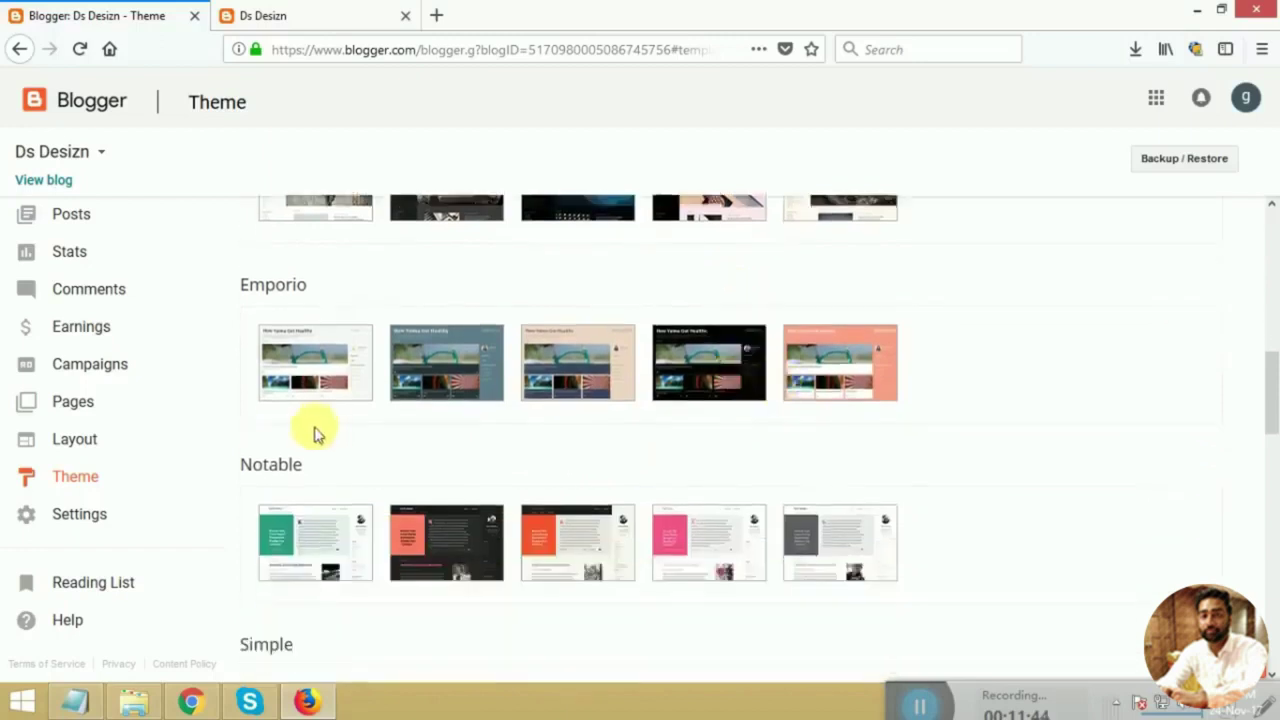
pyautogui.scroll(6, 598, 547)
pyautogui.scroll(-4, 600, 542)
pyautogui.scroll(3, 657, 514)
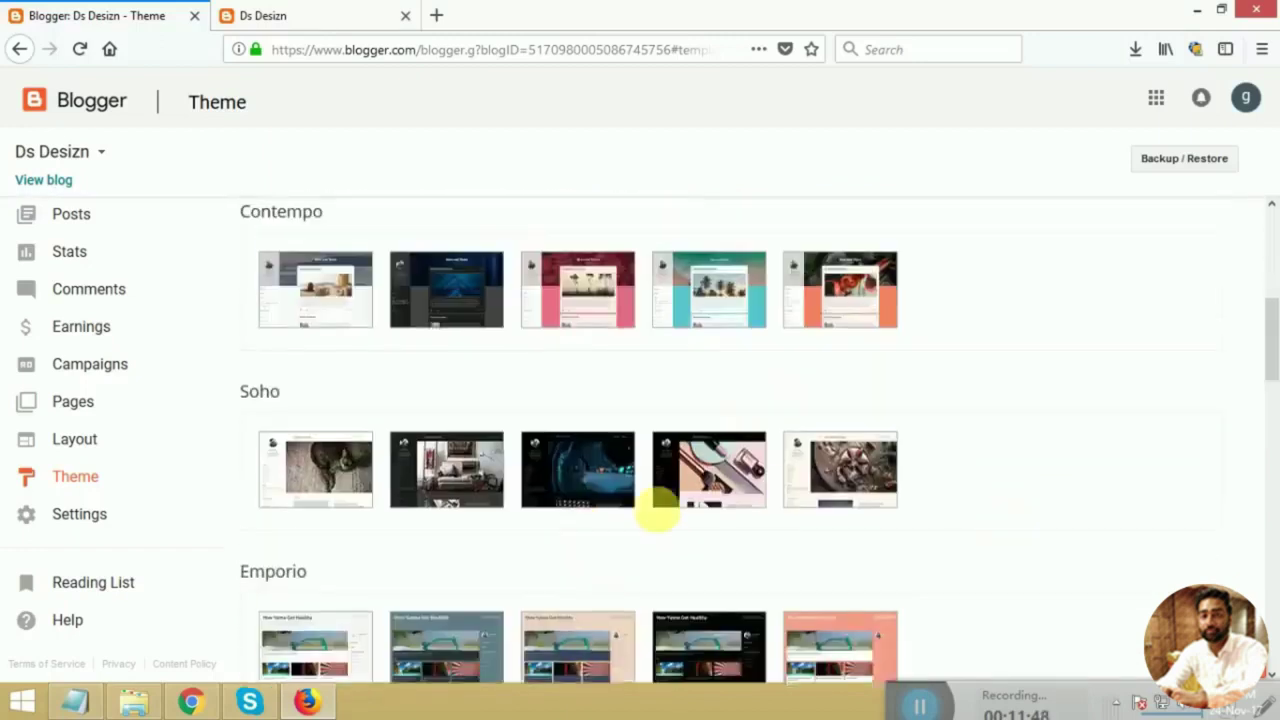
pyautogui.scroll(-2, 314, 629)
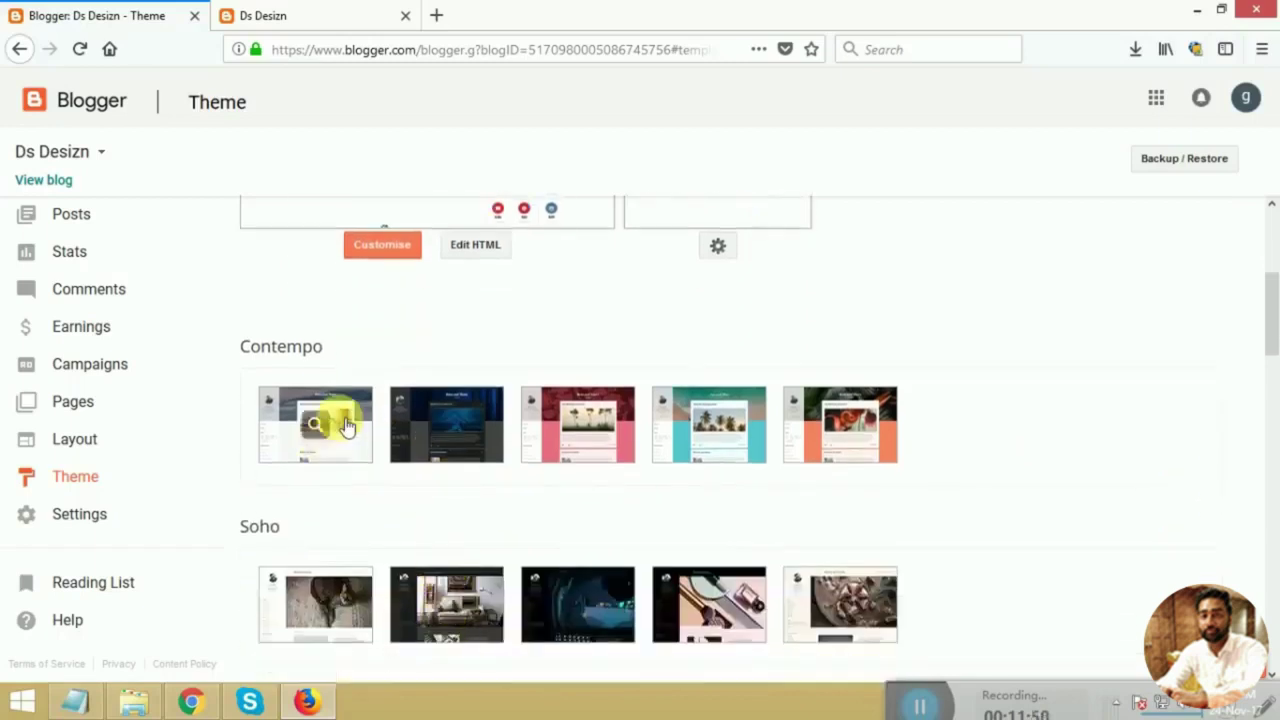
pyautogui.click(345, 430)
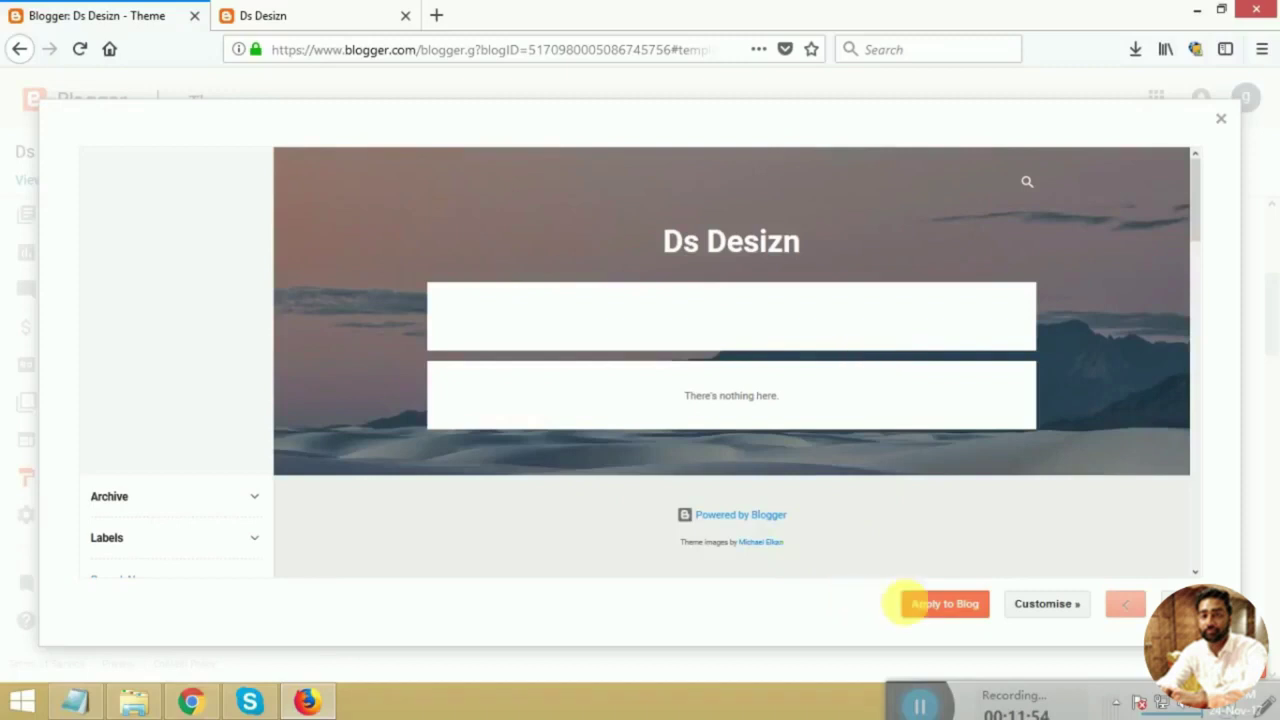
pyautogui.click(935, 606)
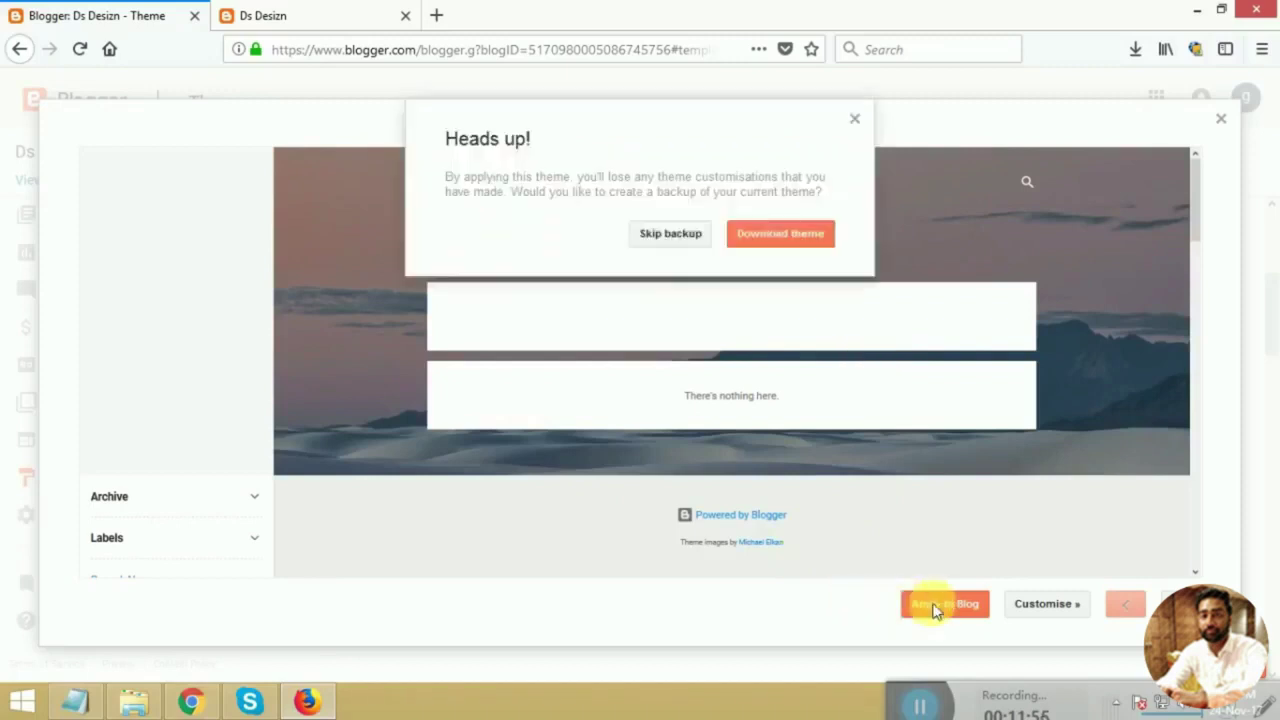
pyautogui.click(671, 240)
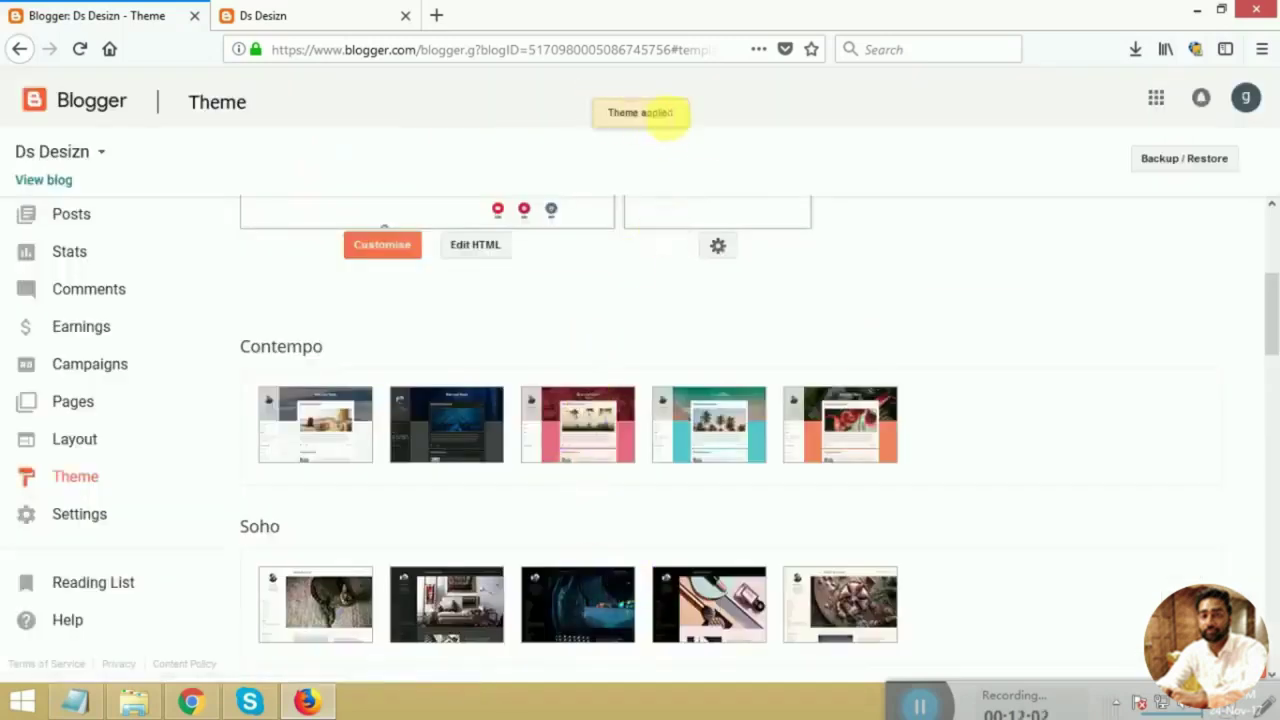
# Step: Reload the live blog to check the applied Contempo theme, and view and dismiss its sidebar menu
pyautogui.click(300, 15)
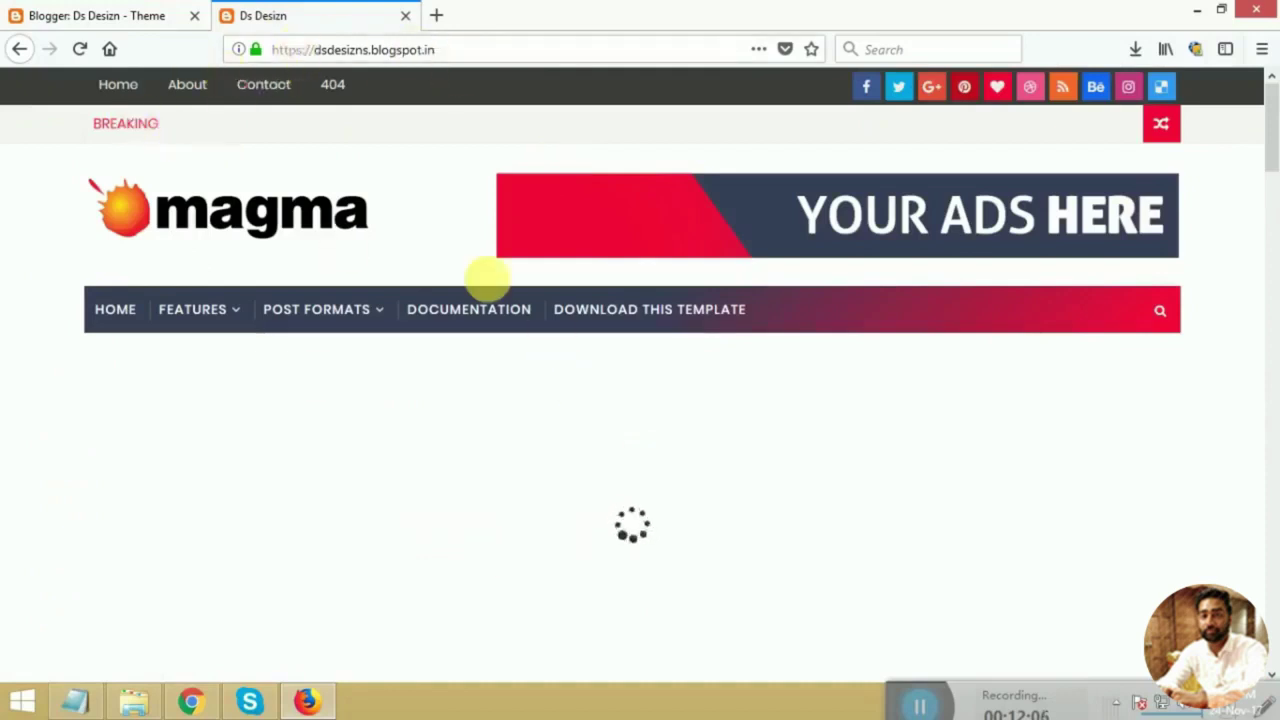
pyautogui.rightClick(400, 198)
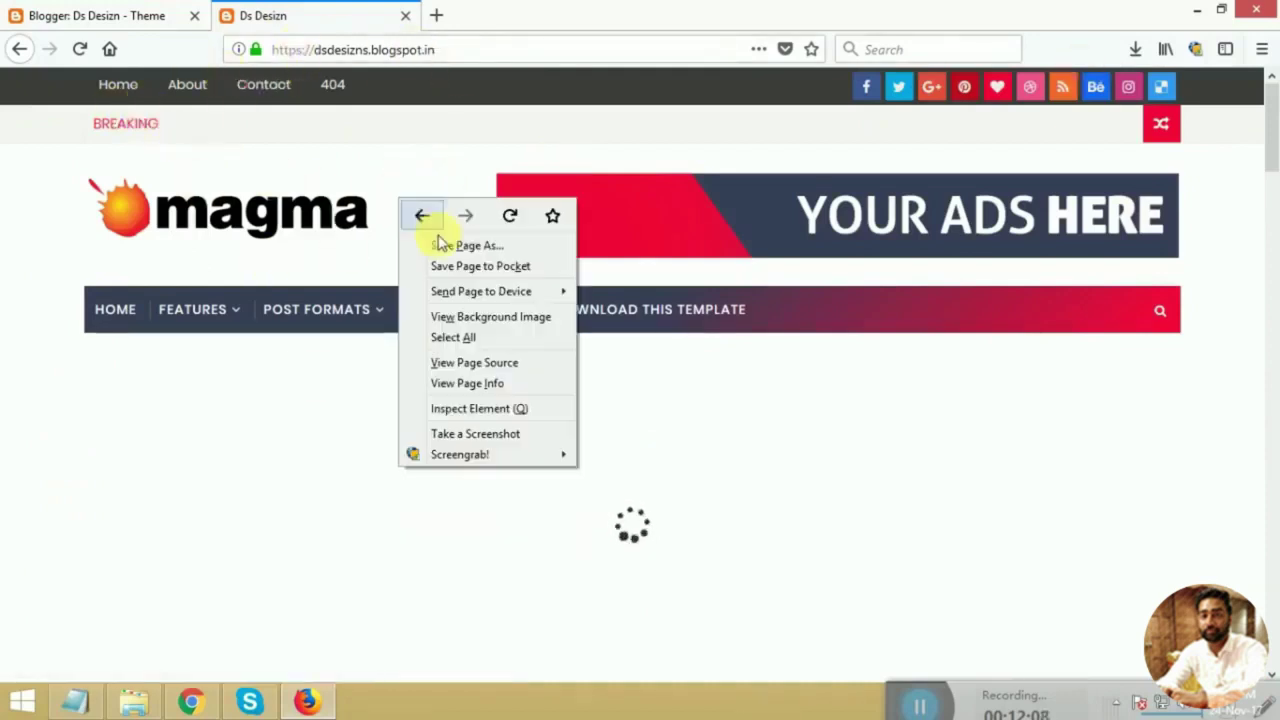
pyautogui.click(510, 218)
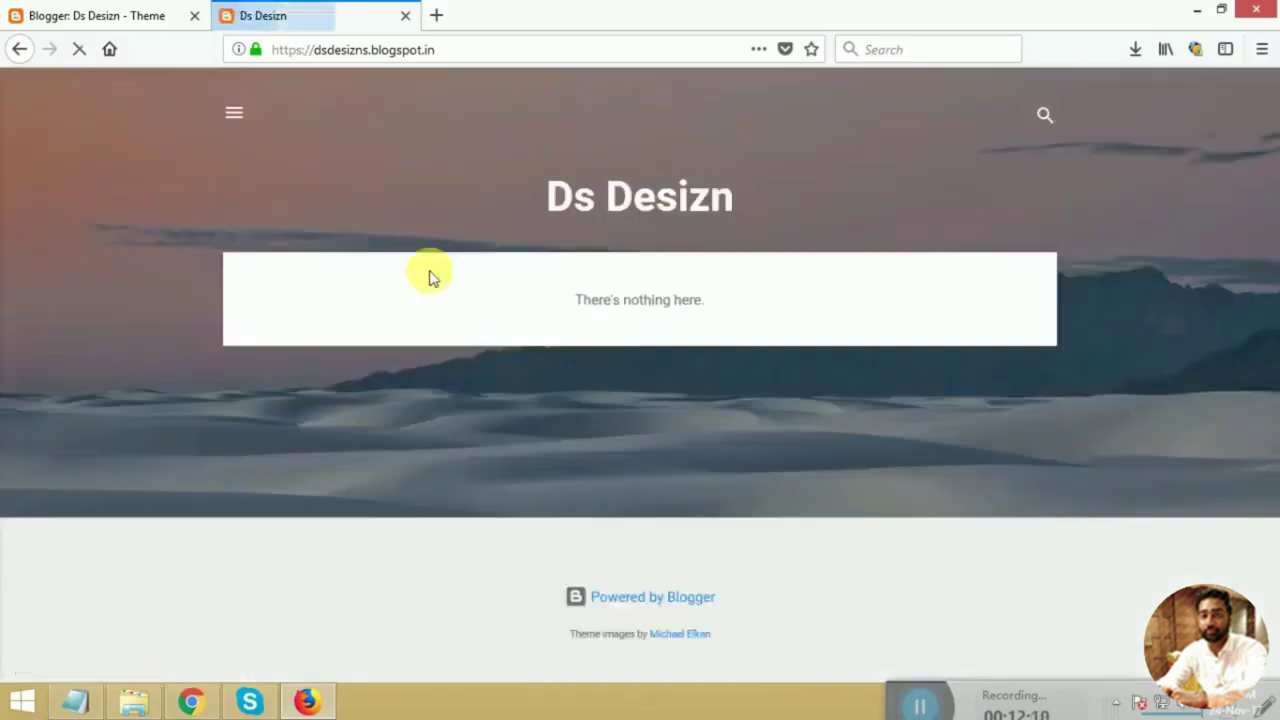
pyautogui.moveTo(386, 223); pyautogui.dragTo(768, 207)
pyautogui.click(412, 188)
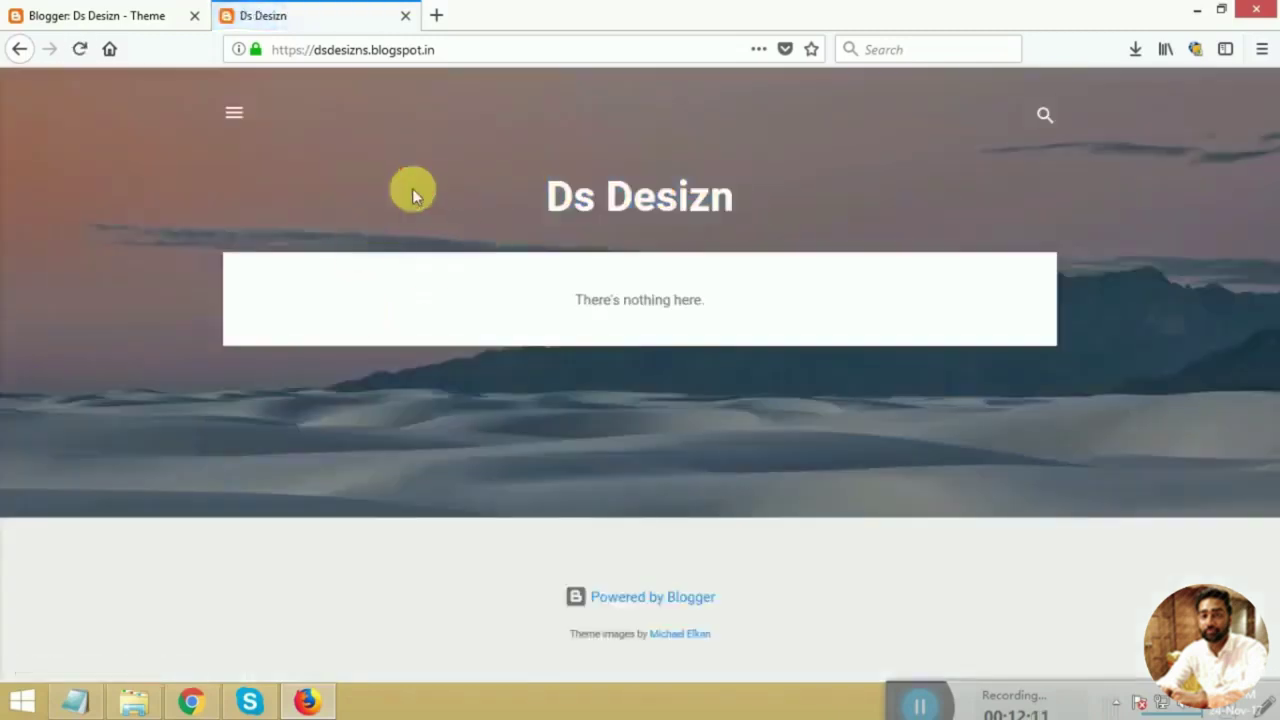
pyautogui.click(237, 108)
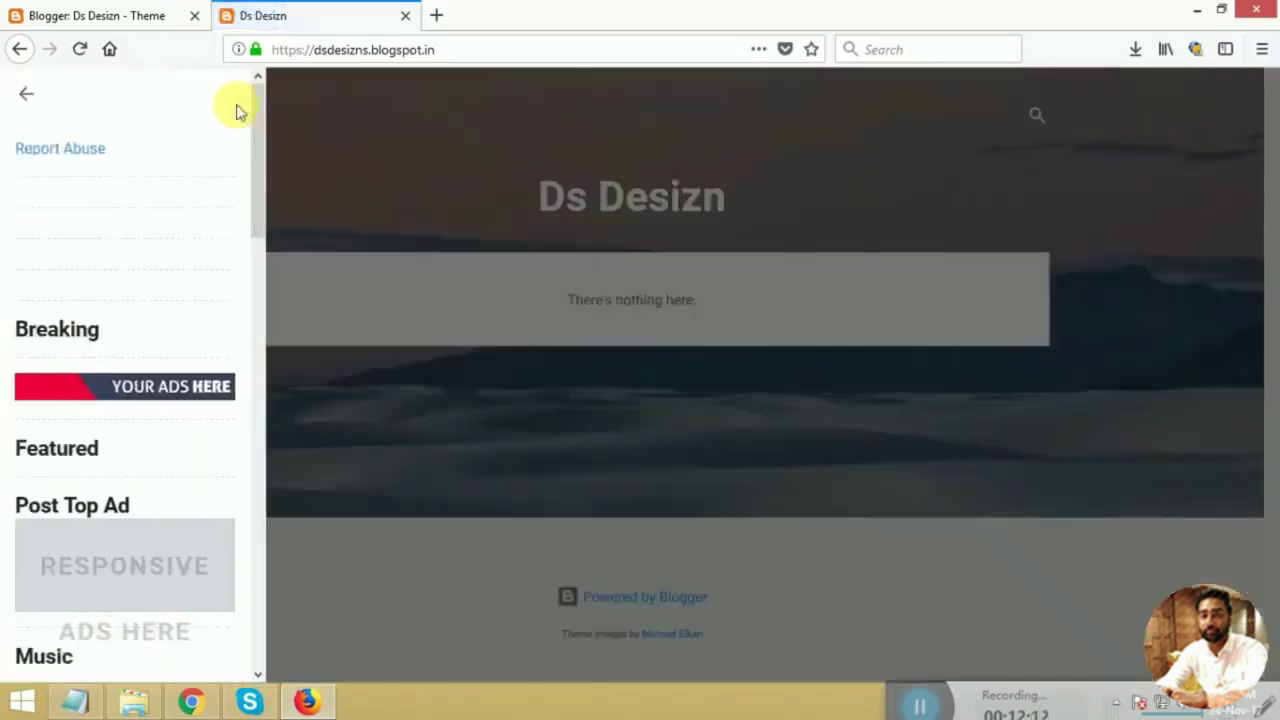
pyautogui.click(317, 87)
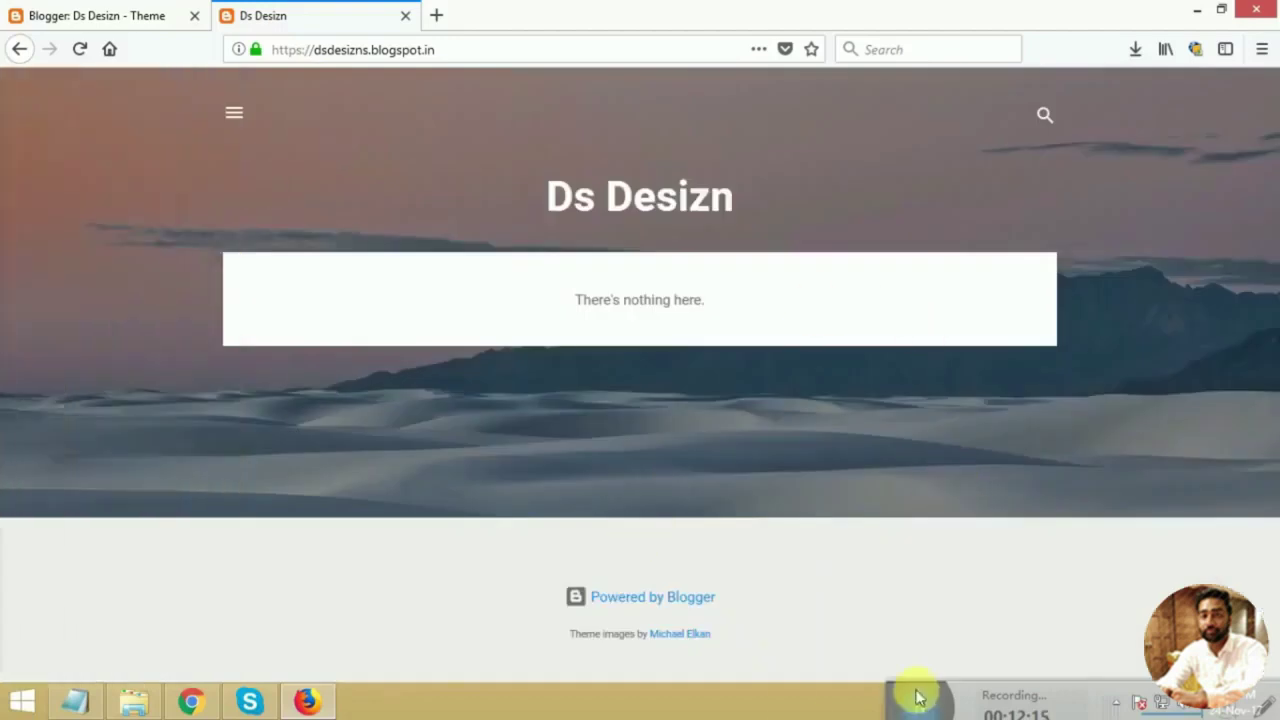